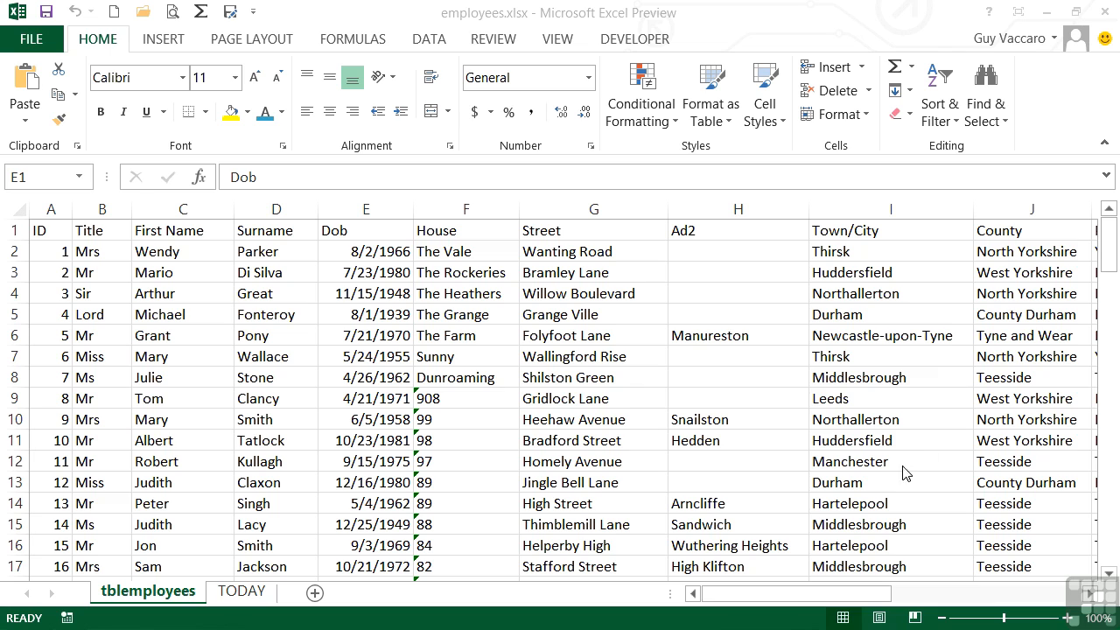
Insert a blank column before the Dob column and widen it to about three times its width.
left_click(215, 251)
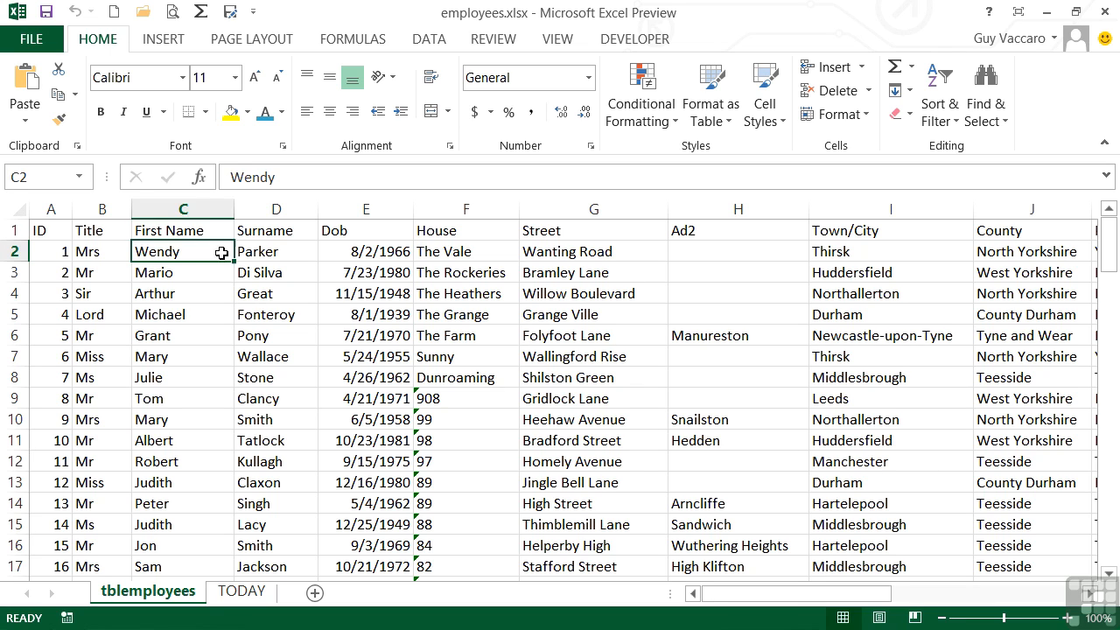
left_click(242, 249)
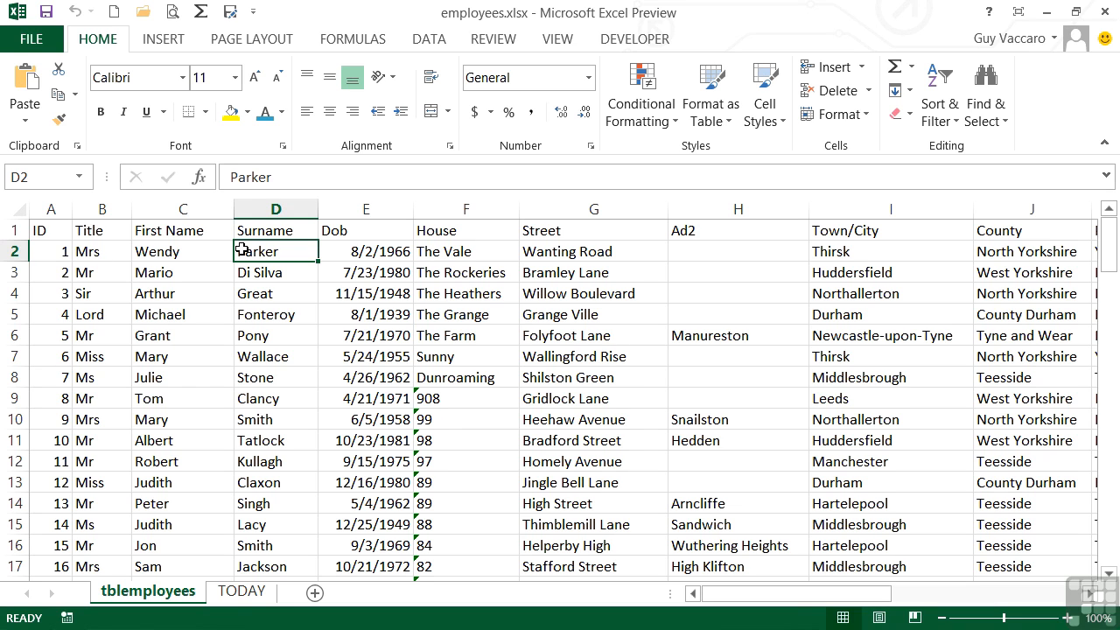
left_click(364, 209)
right_click(363, 210)
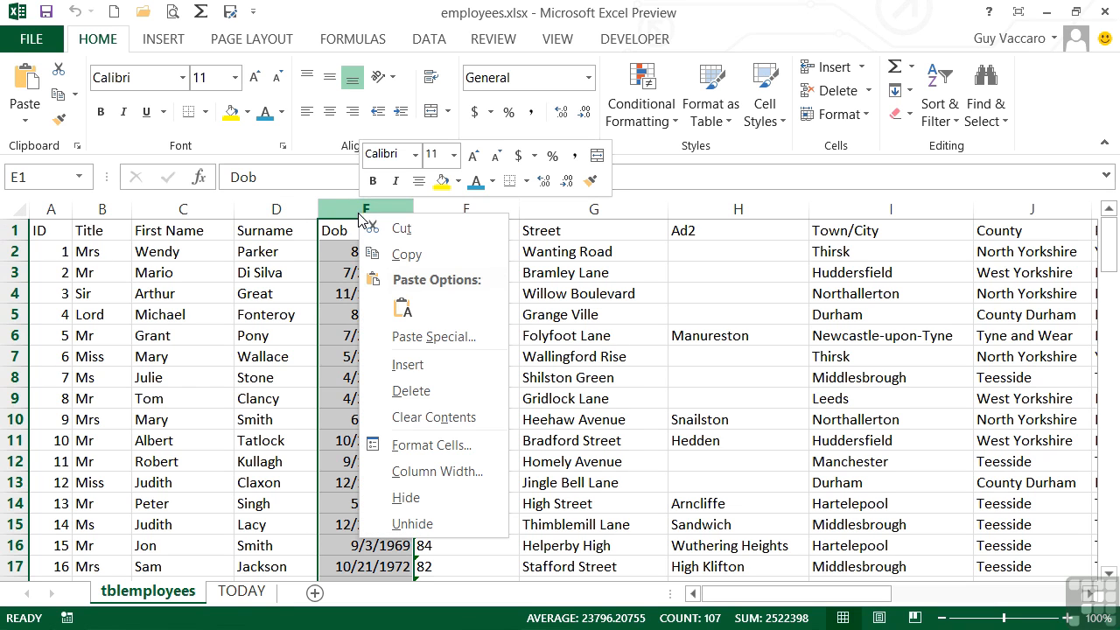
left_click(415, 364)
left_click_drag(404, 210, 603, 202)
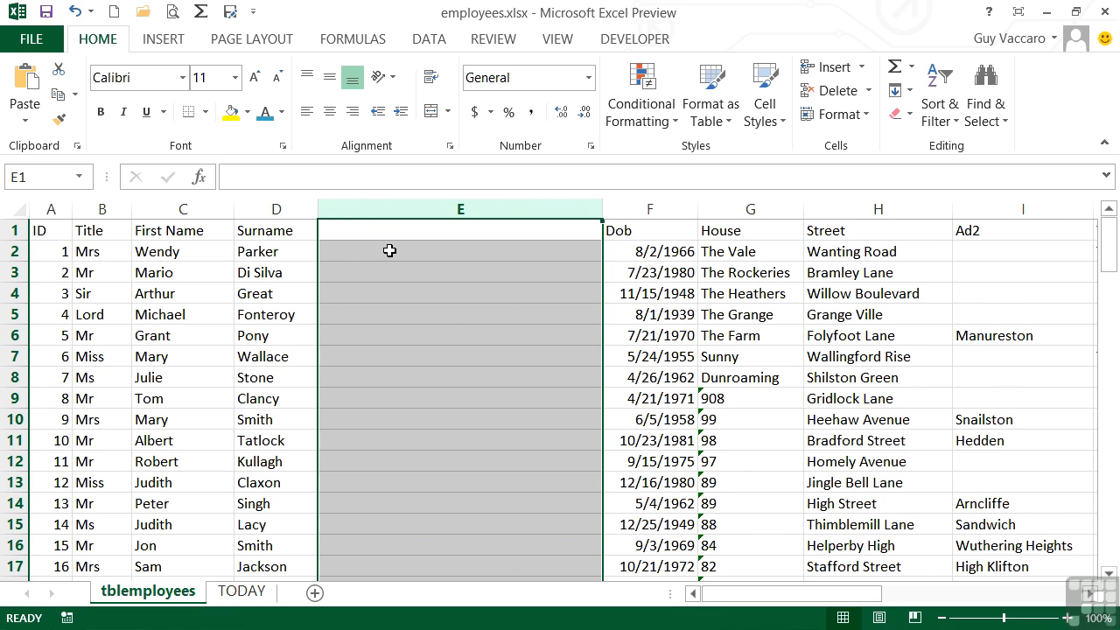
Enter the heading FullName in cell E1 of the new column.
left_click(385, 232)
type("Ful")
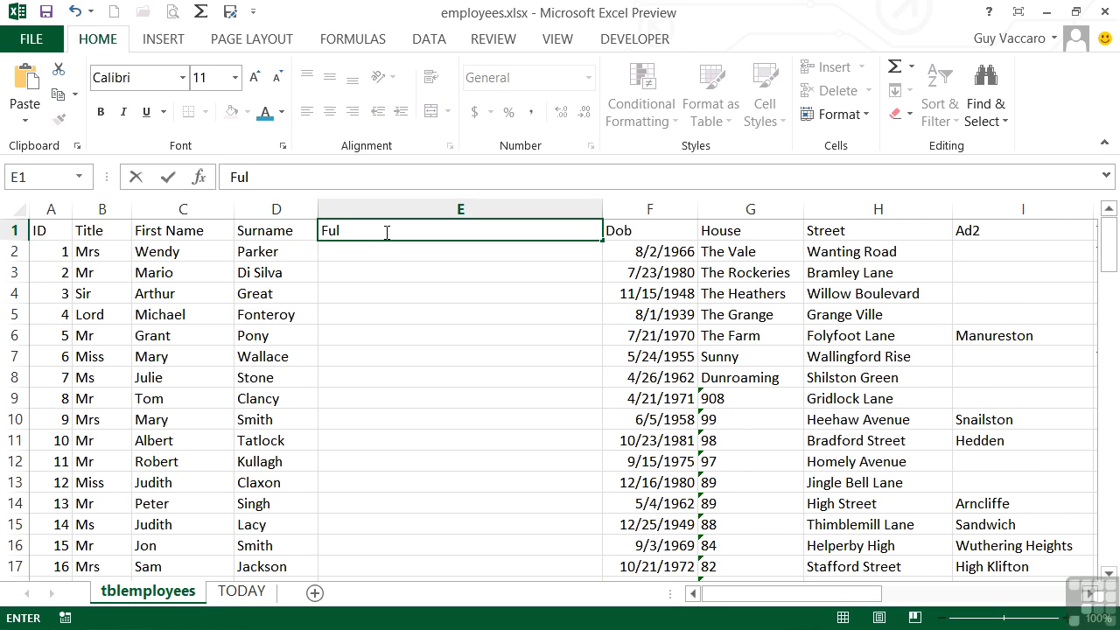
type("lName")
key("Return")
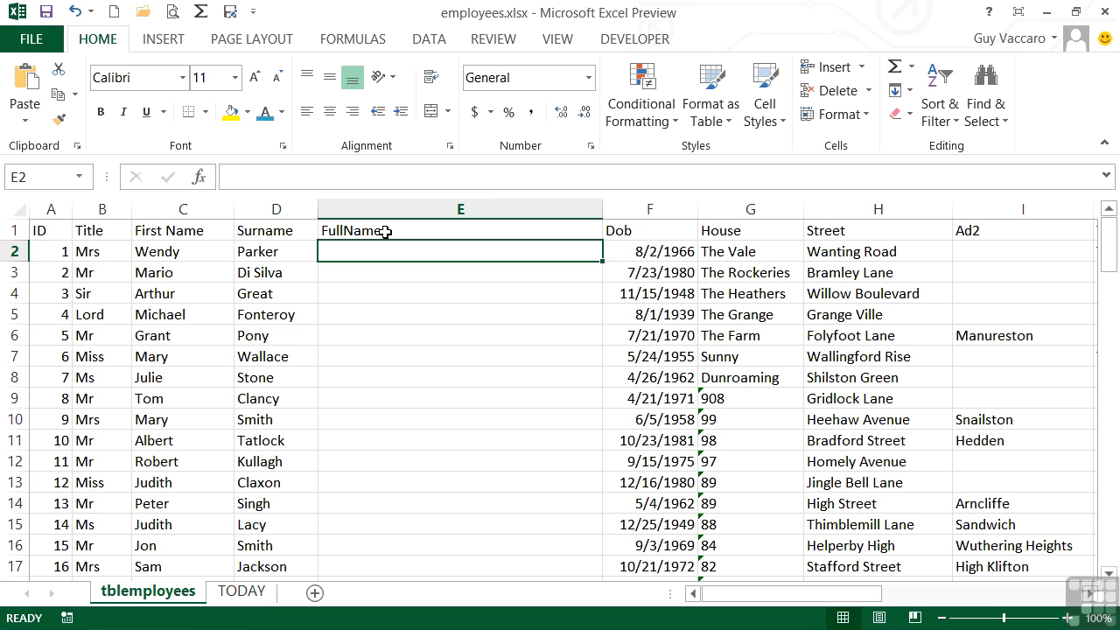
Enter =CONCATENATE(B2,C2,D2) in cell E2 to join the title, first name and surname.
type("=")
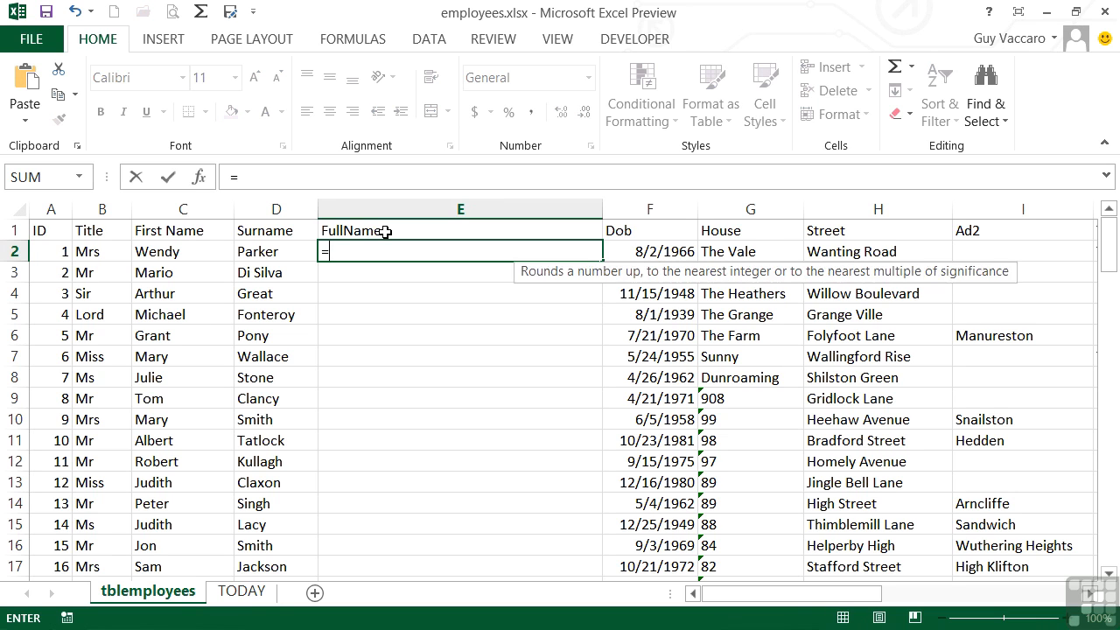
type("conca")
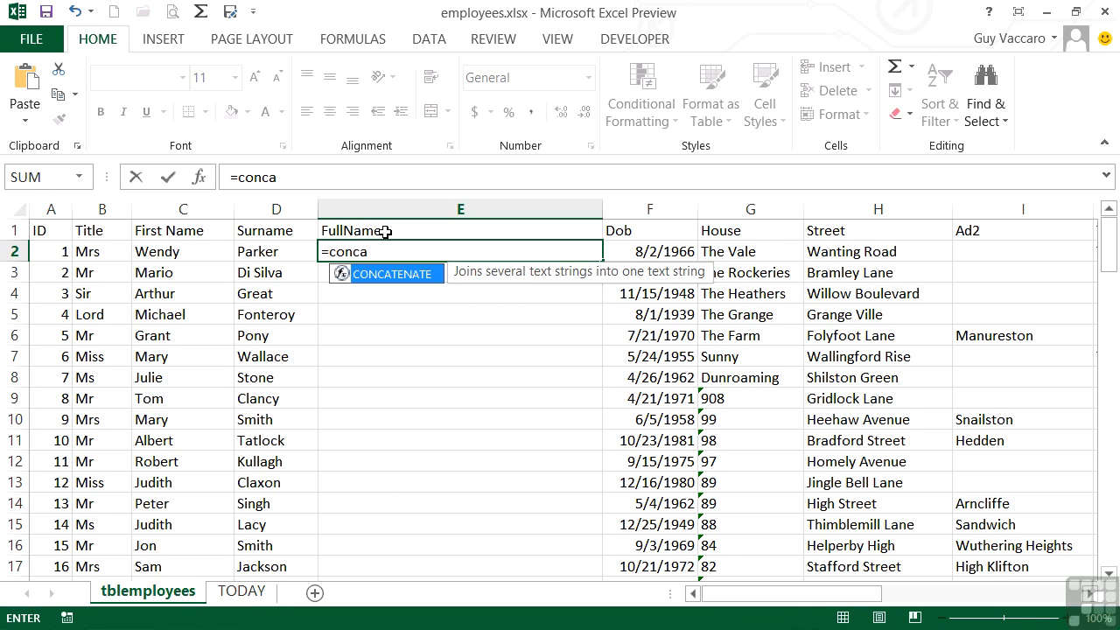
double_click(389, 275)
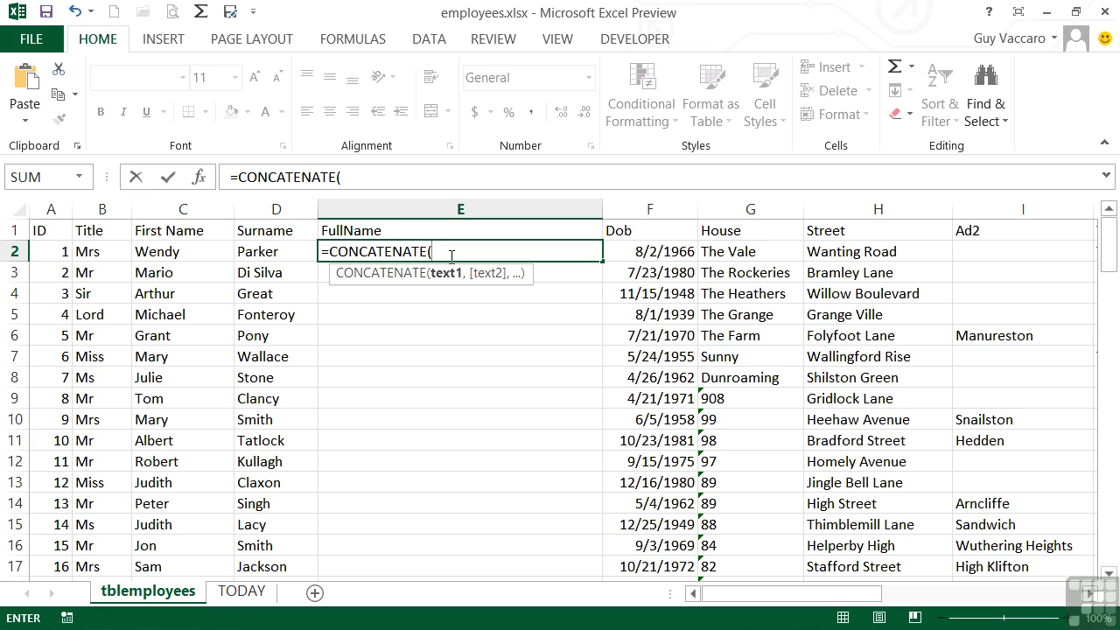
left_click(99, 254)
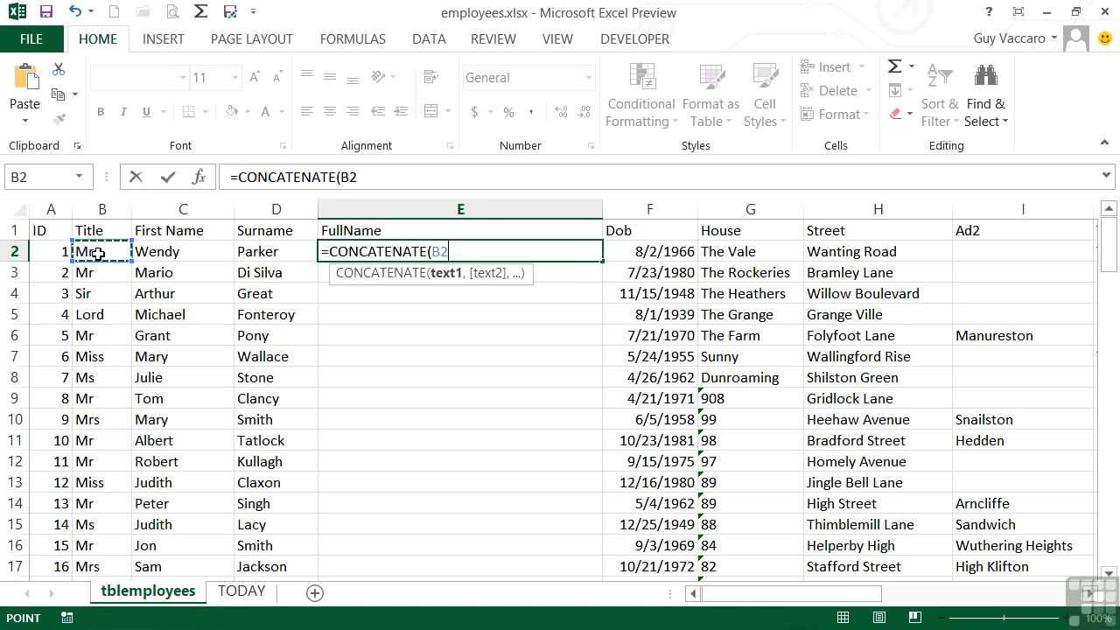
type(",")
left_click(168, 254)
type(",")
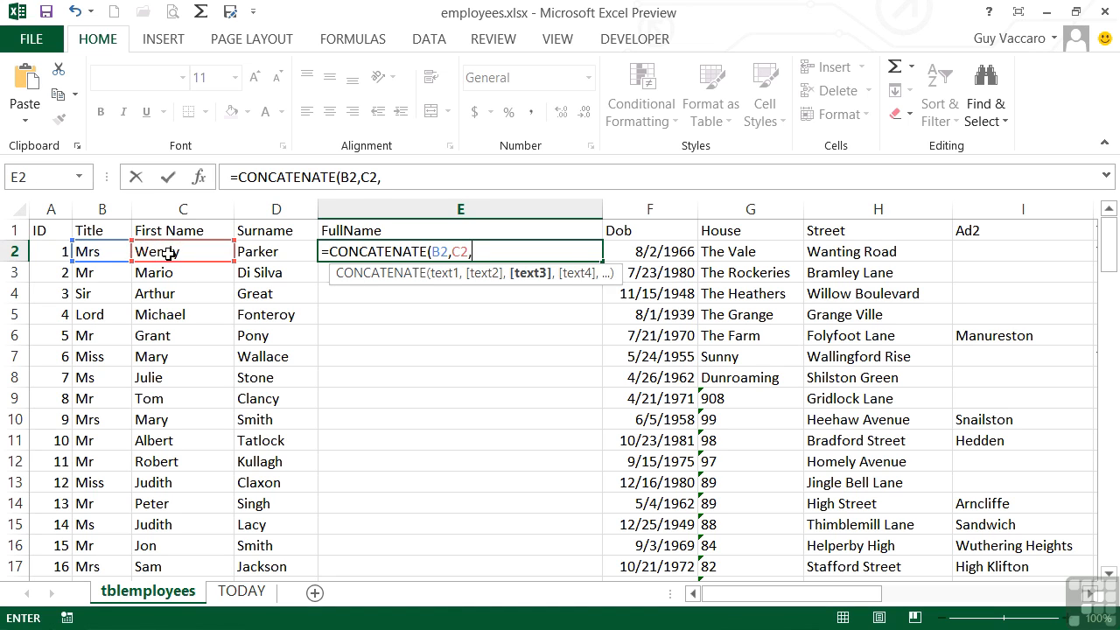
left_click(267, 252)
type(")")
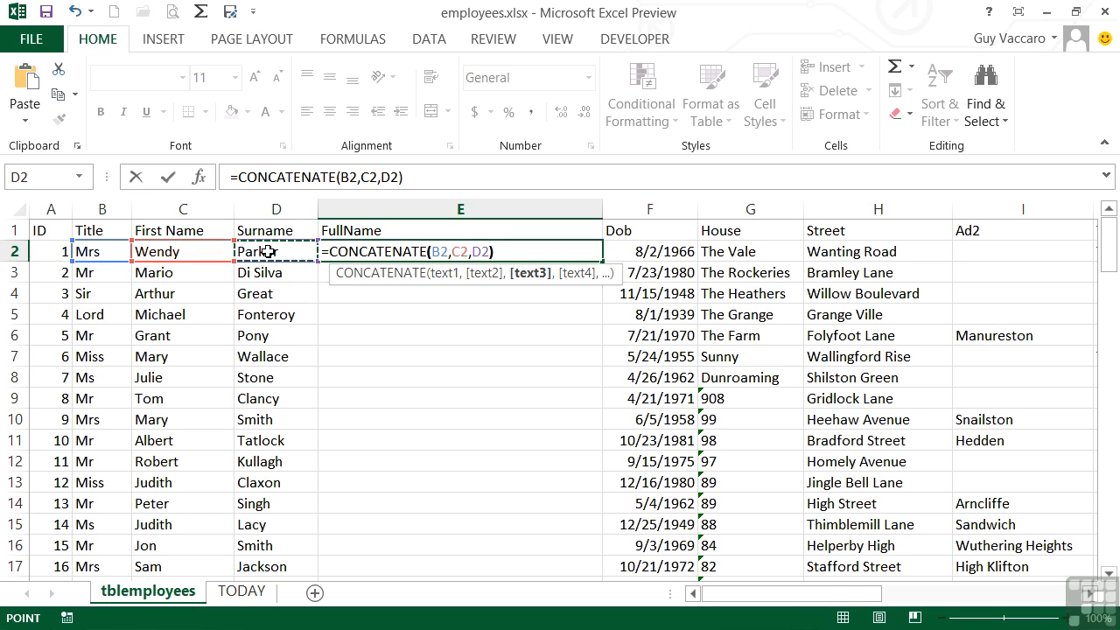
key("Return")
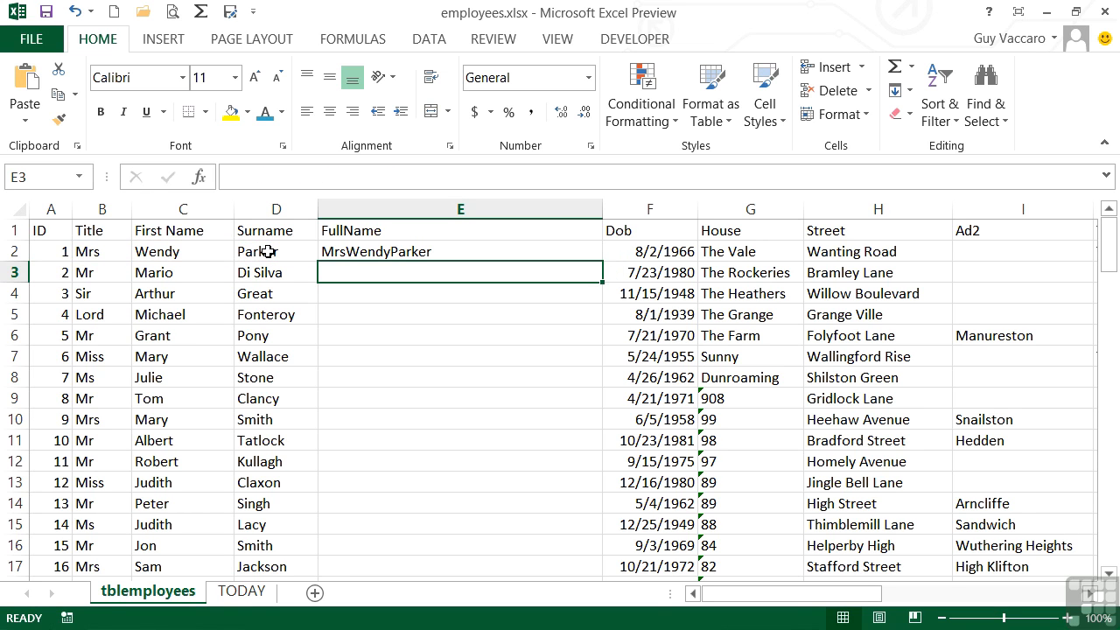
Add space separators to the formula in E2 so it reads =CONCATENATE(B2," ",C2," ",D2).
key("Up")
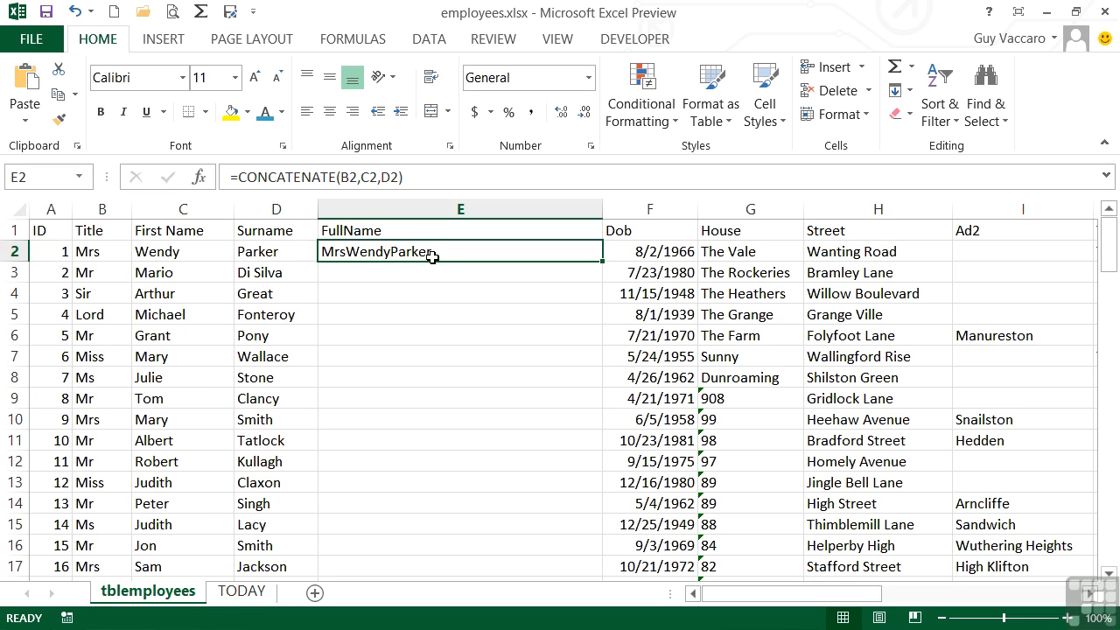
left_click(362, 177)
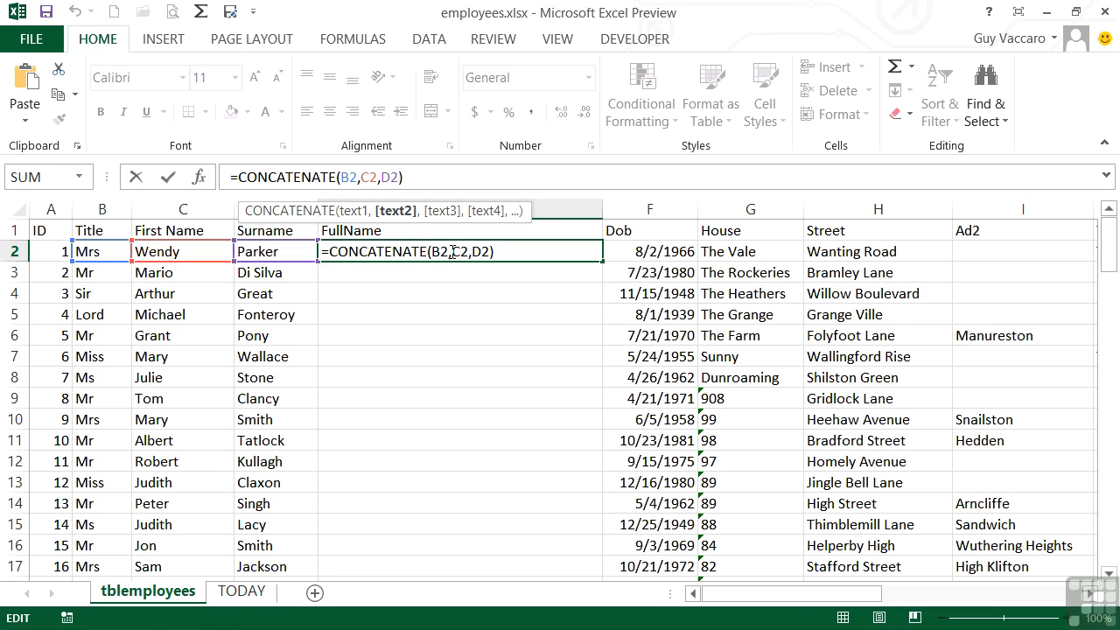
type("\"")
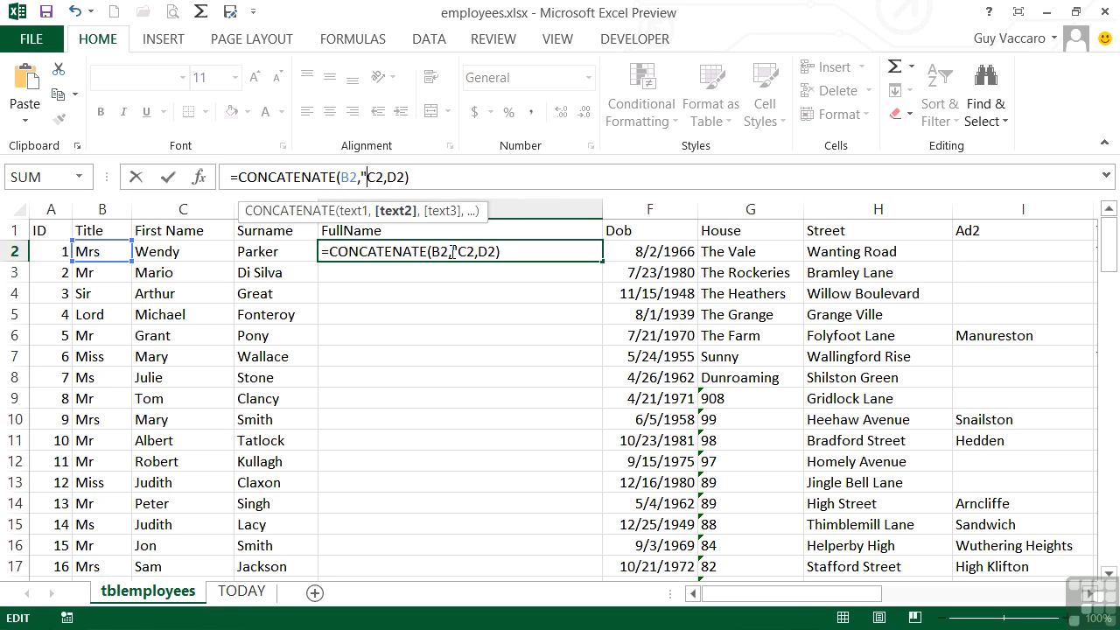
type(" \",")
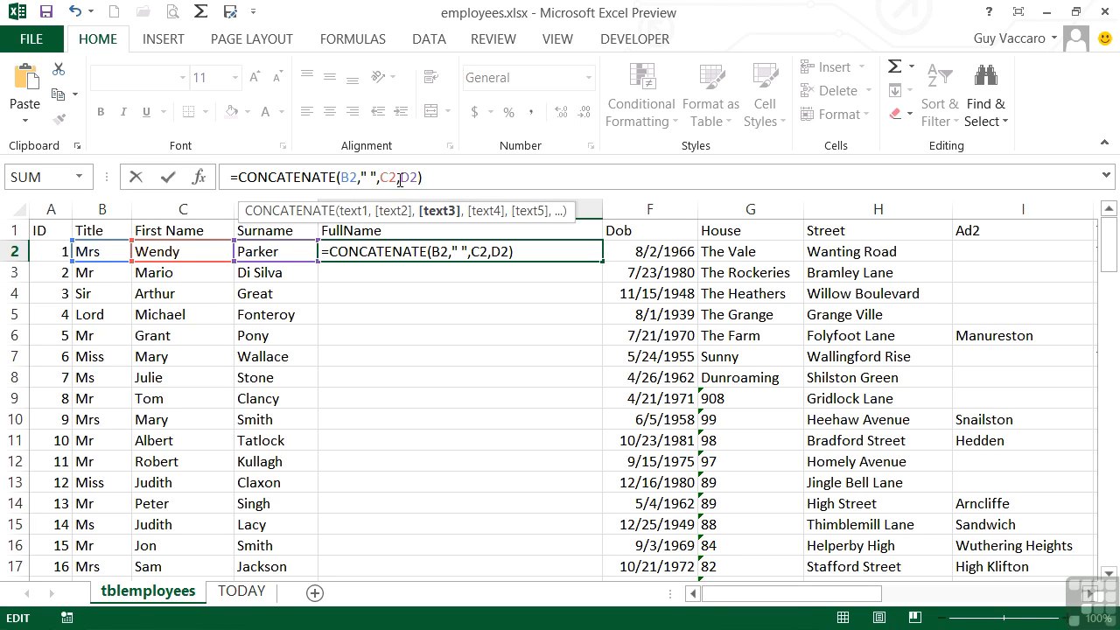
left_click(400, 179)
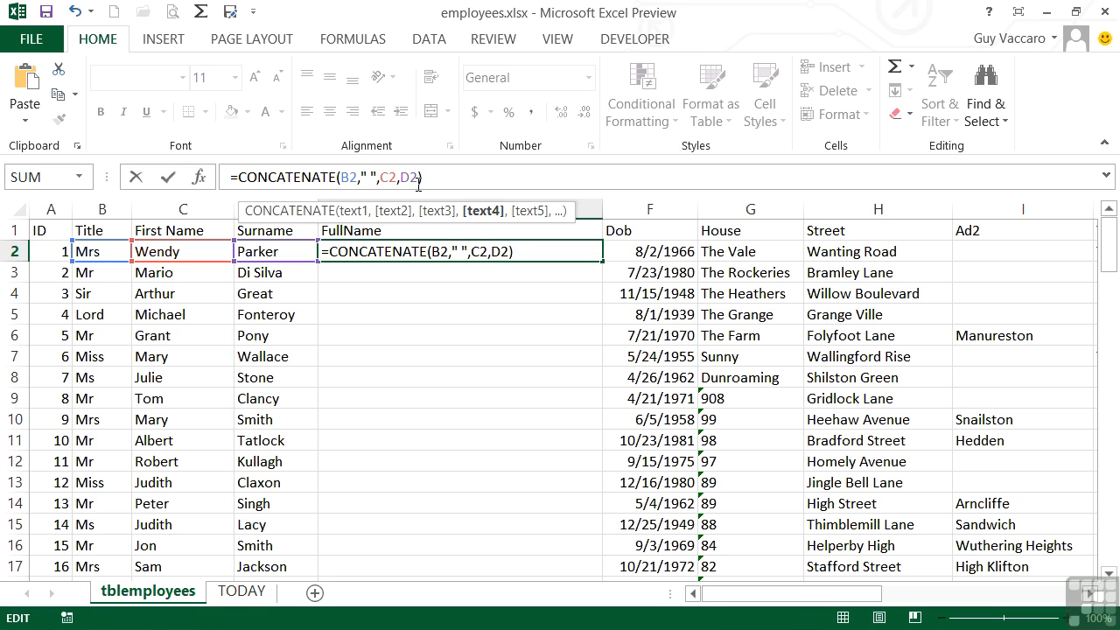
type("\" \",")
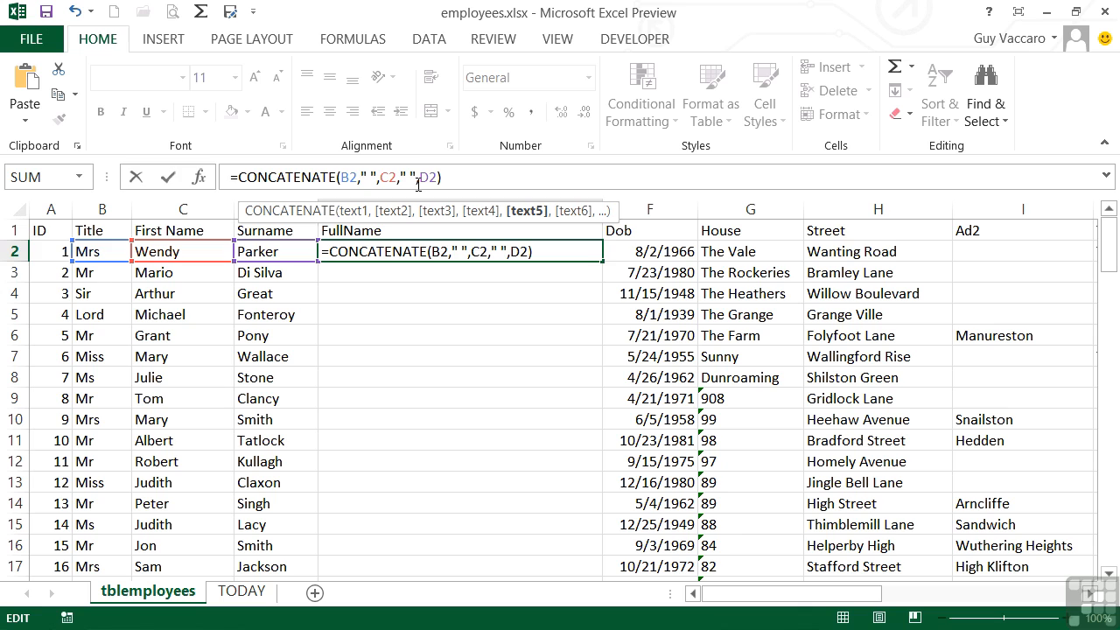
key("Return")
key("Up")
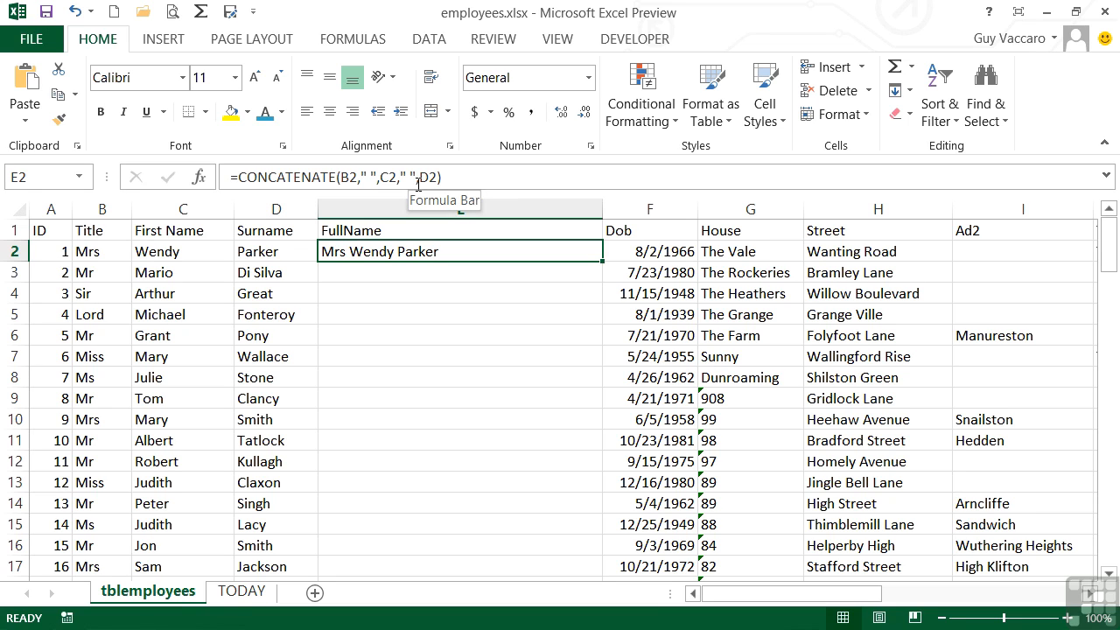
Join the name parts in cell E3 with ampersands using the formula =B3&" "&C3&" "&D3.
key("Down")
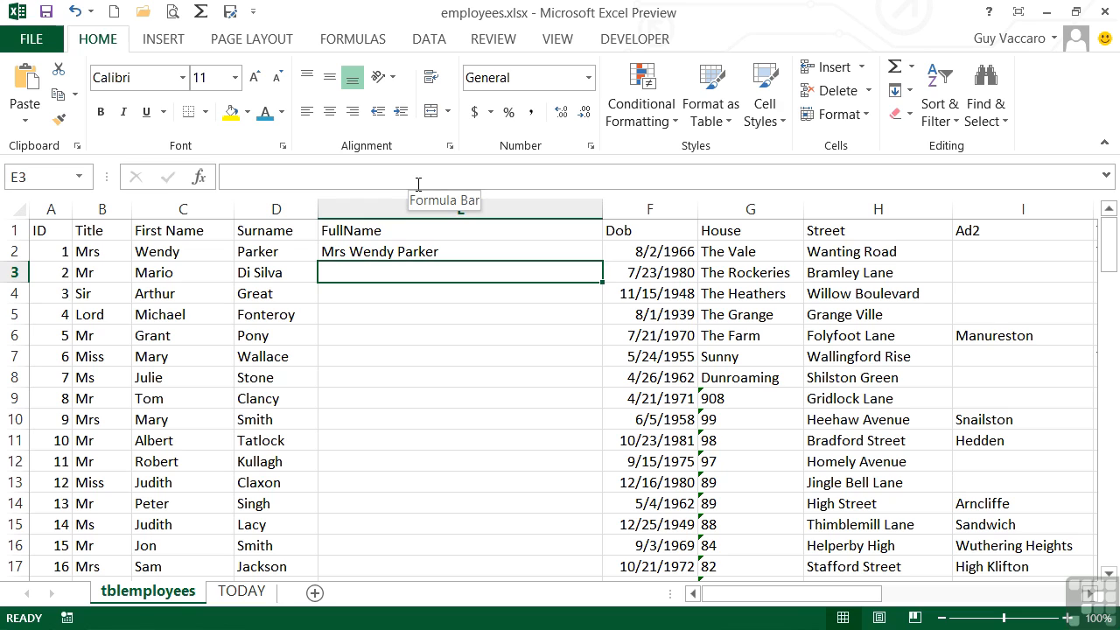
type("=")
key("Left")
key("Left")
key("Left")
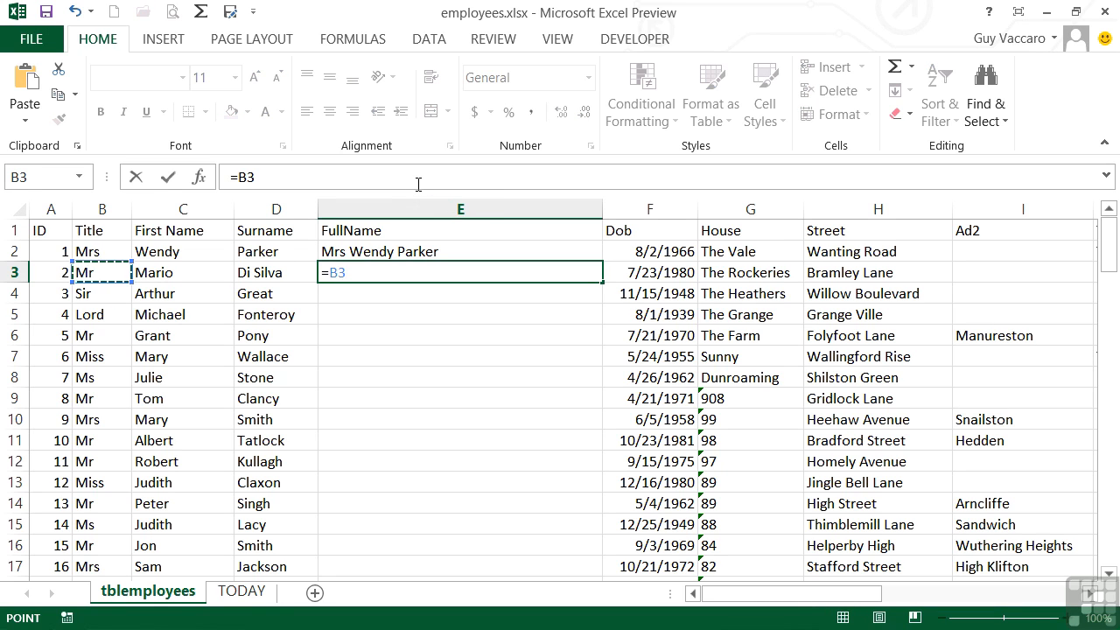
type("&\" \"")
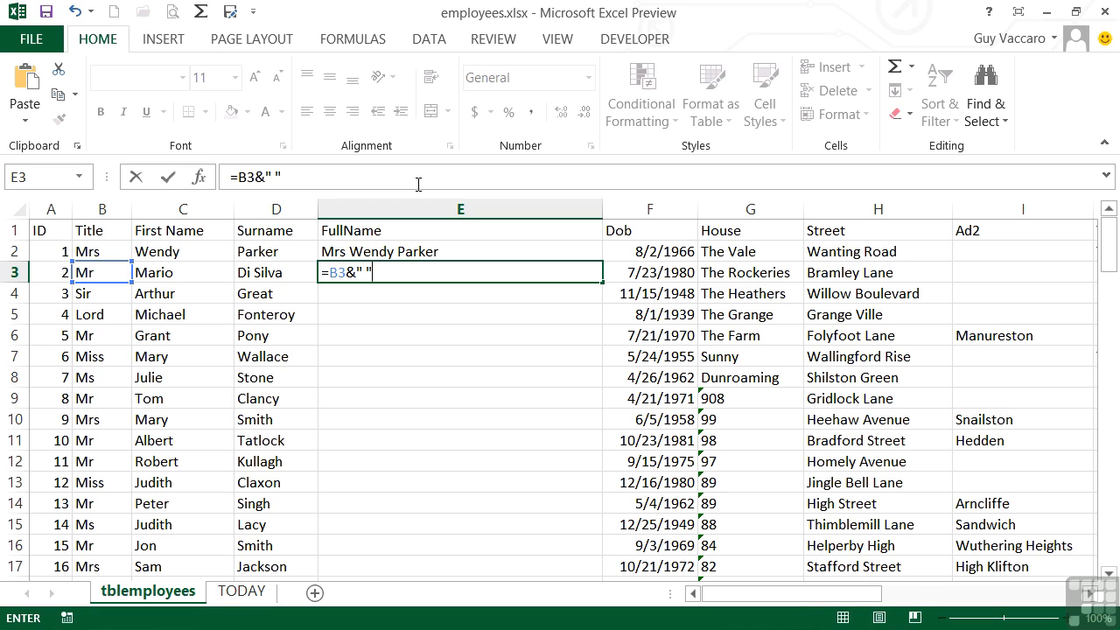
type("&")
left_click(190, 271)
type("&\"")
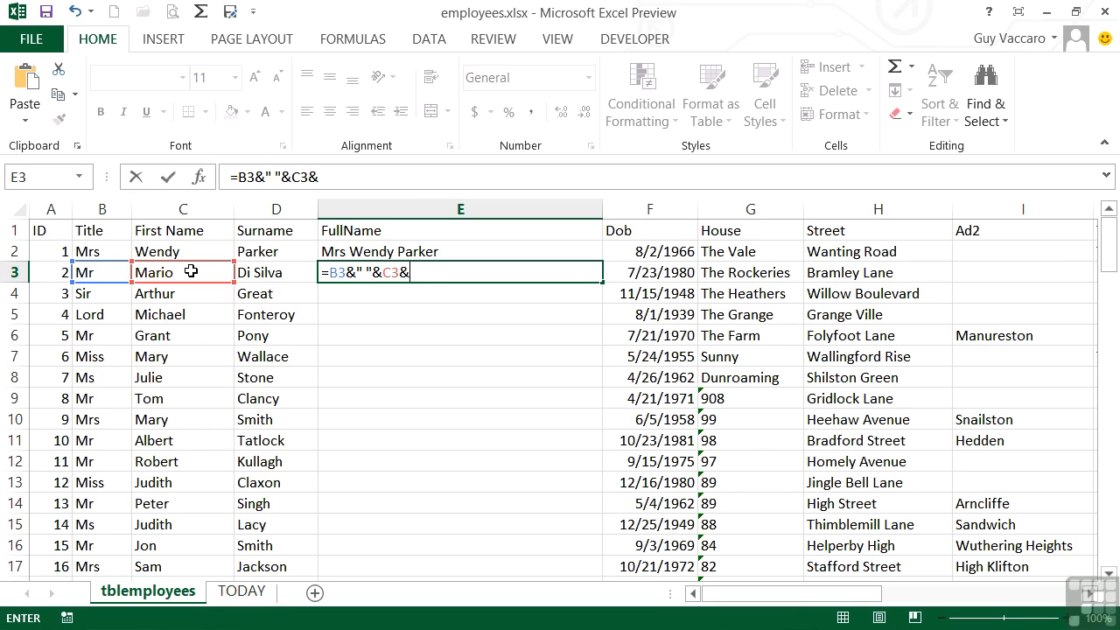
type(" \"")
type(",")
key("BackSpace")
type("&")
left_click(255, 273)
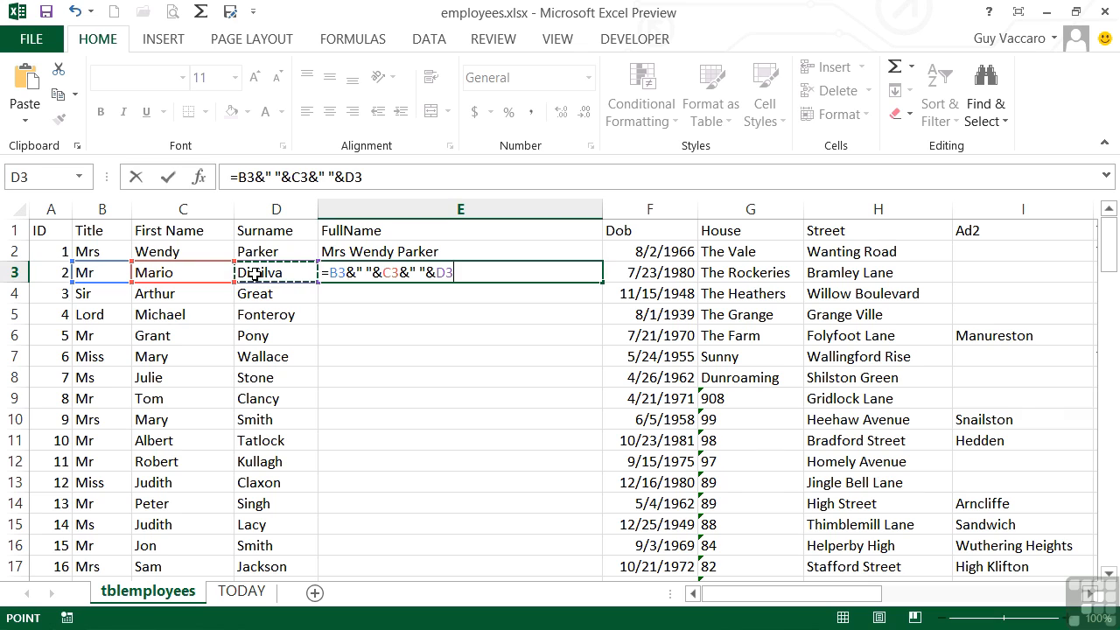
key("Return")
key("Up")
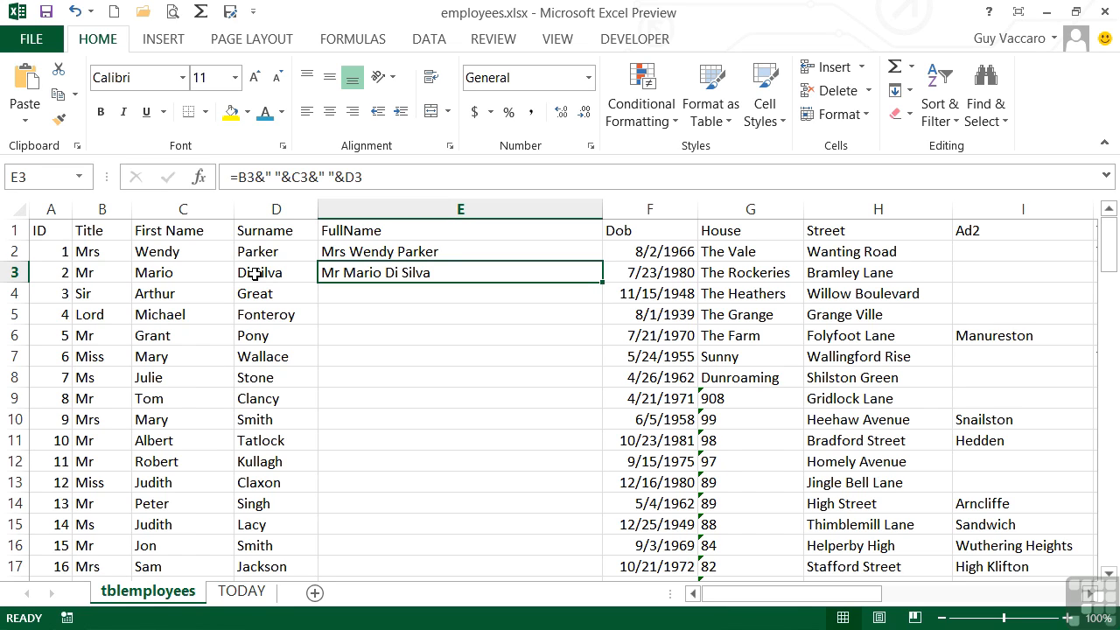
Fill the CONCATENATE formula from E2 down the whole FullName column and check the copied formula in E7.
key("Up")
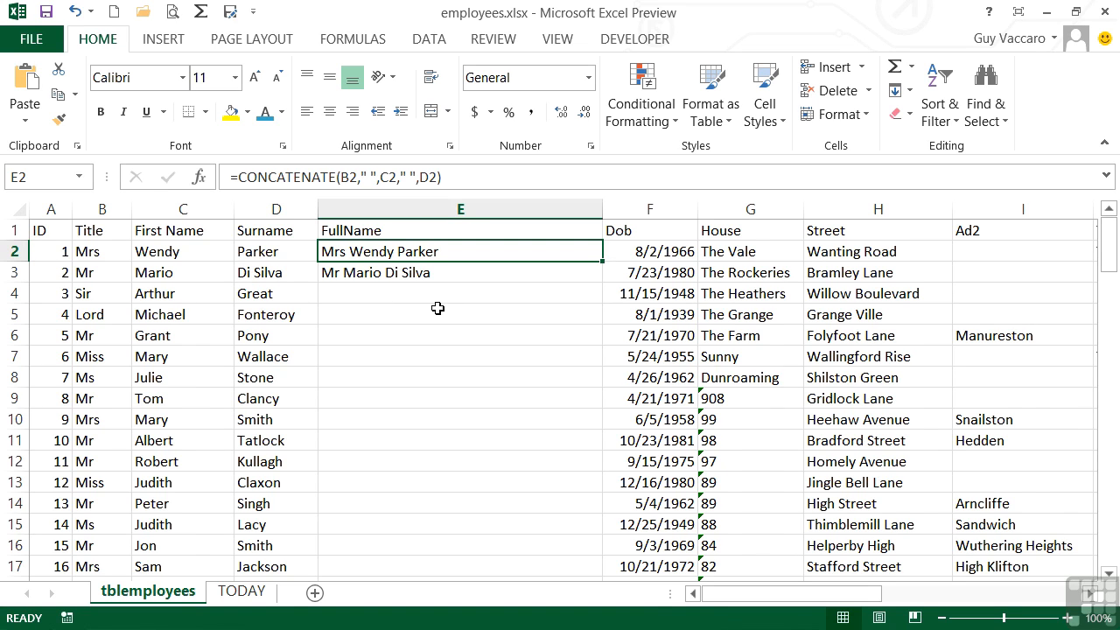
left_click_drag(603, 262, 603, 282)
double_click(603, 283)
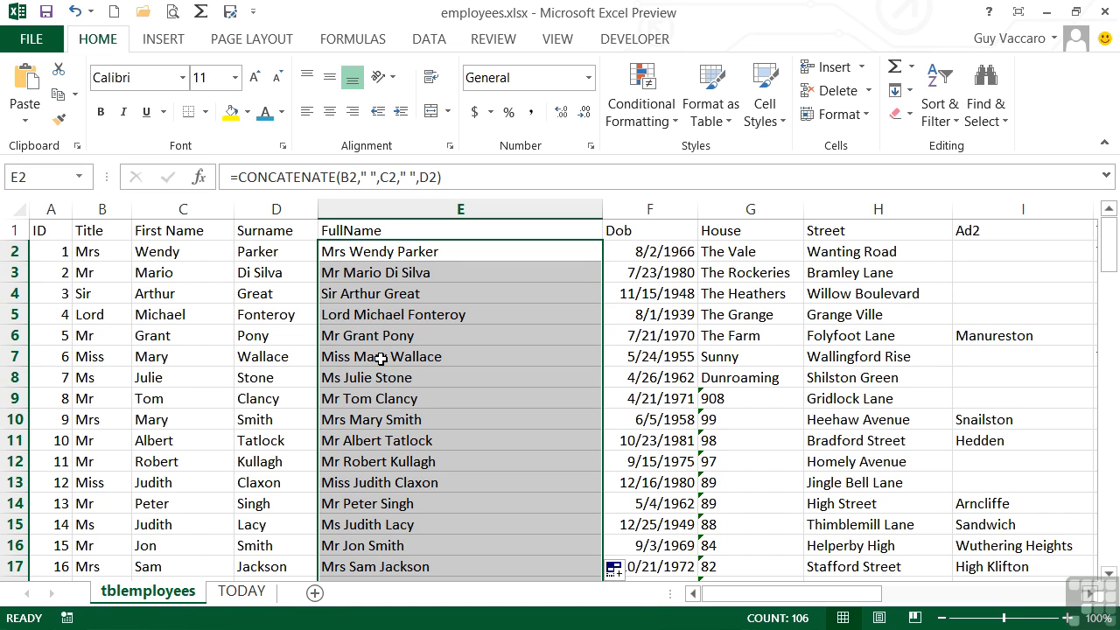
left_click(382, 359)
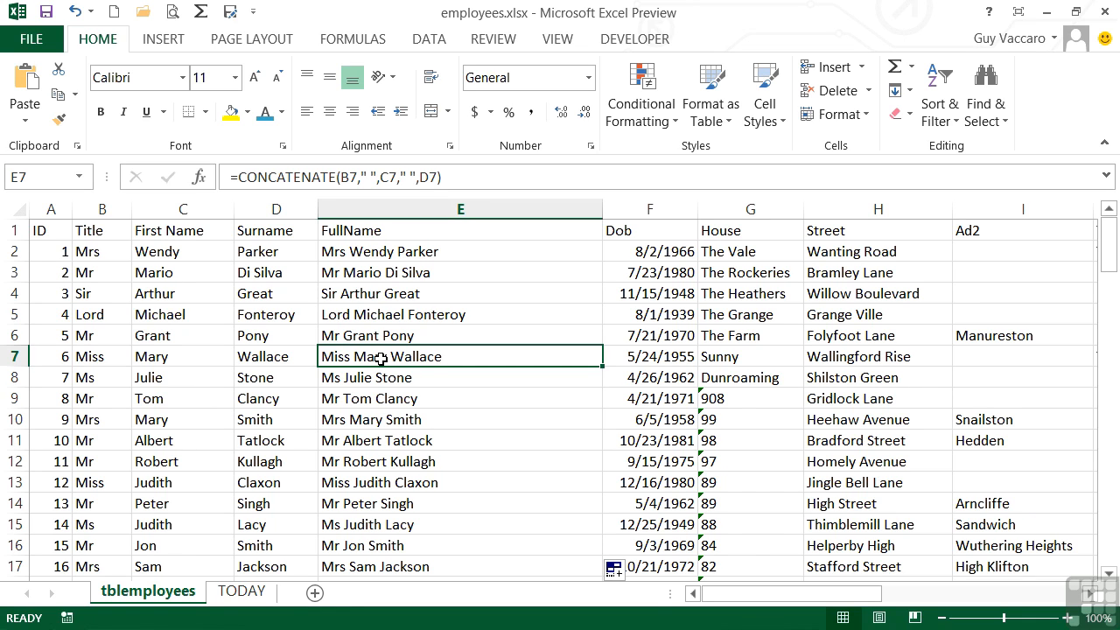
Shorten the first name to its initial in cell E2 by changing the formula to =CONCATENATE(B2," ",LEFT(C2,1)," ",D2).
left_click(409, 252)
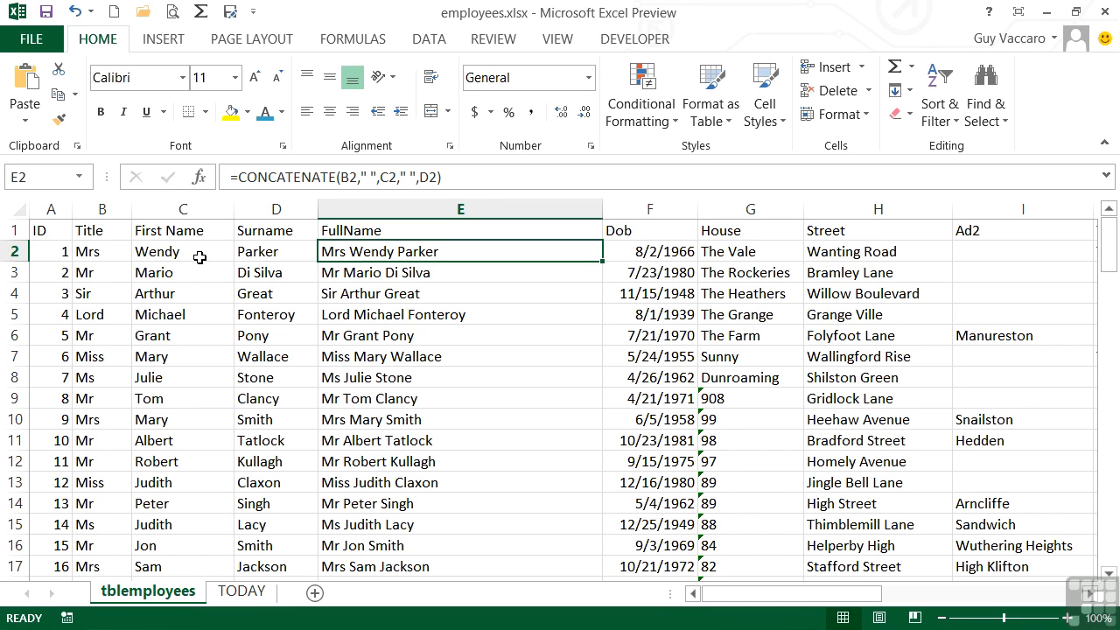
double_click(393, 251)
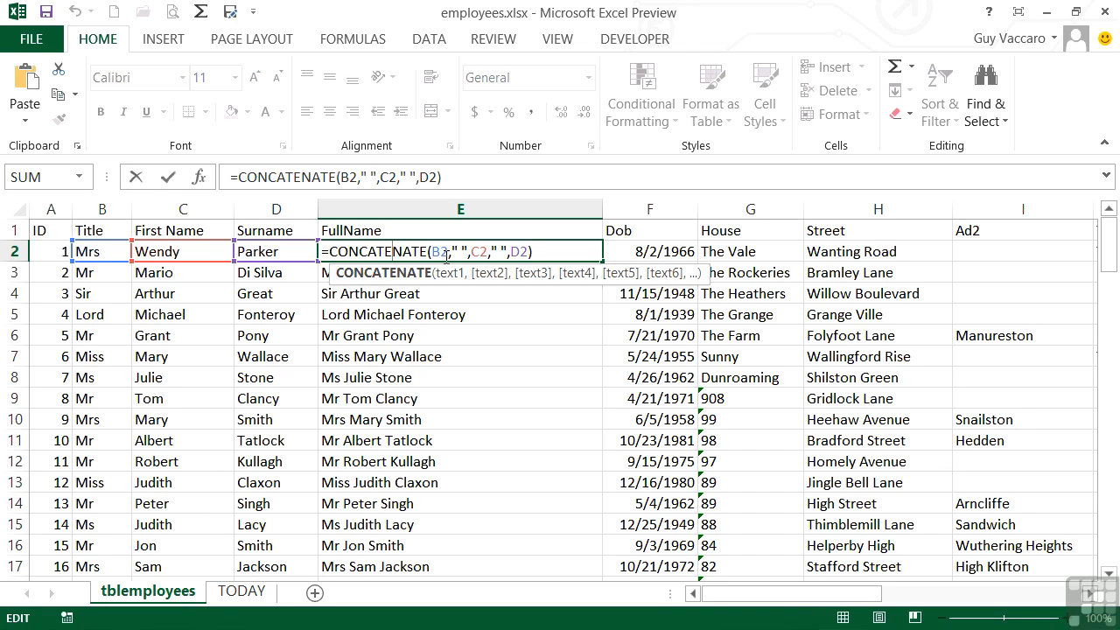
left_click(472, 252)
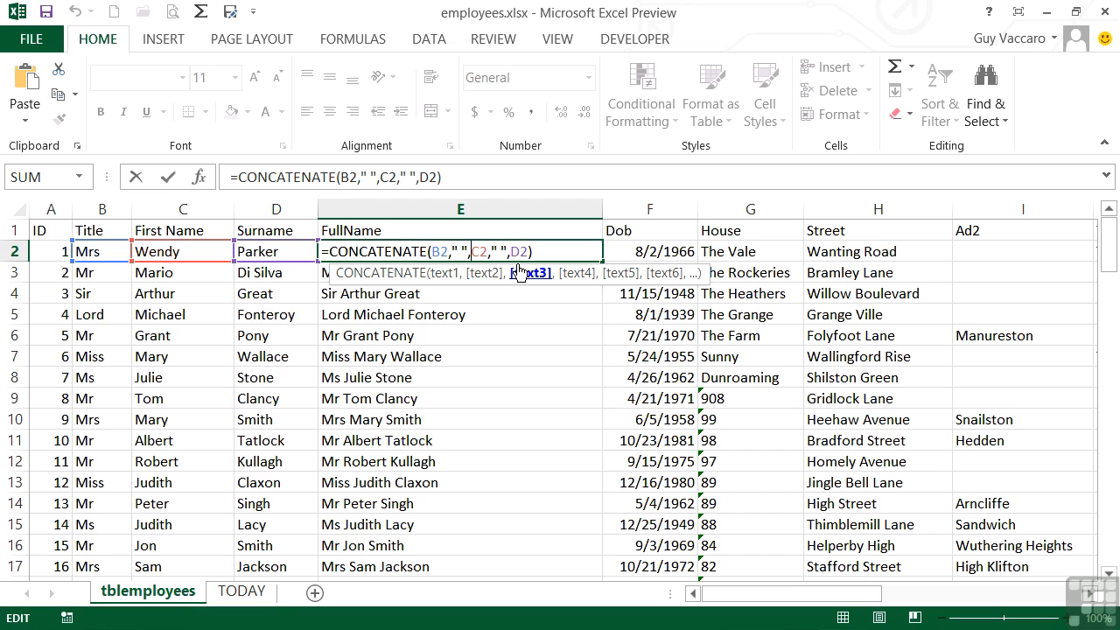
type("left")
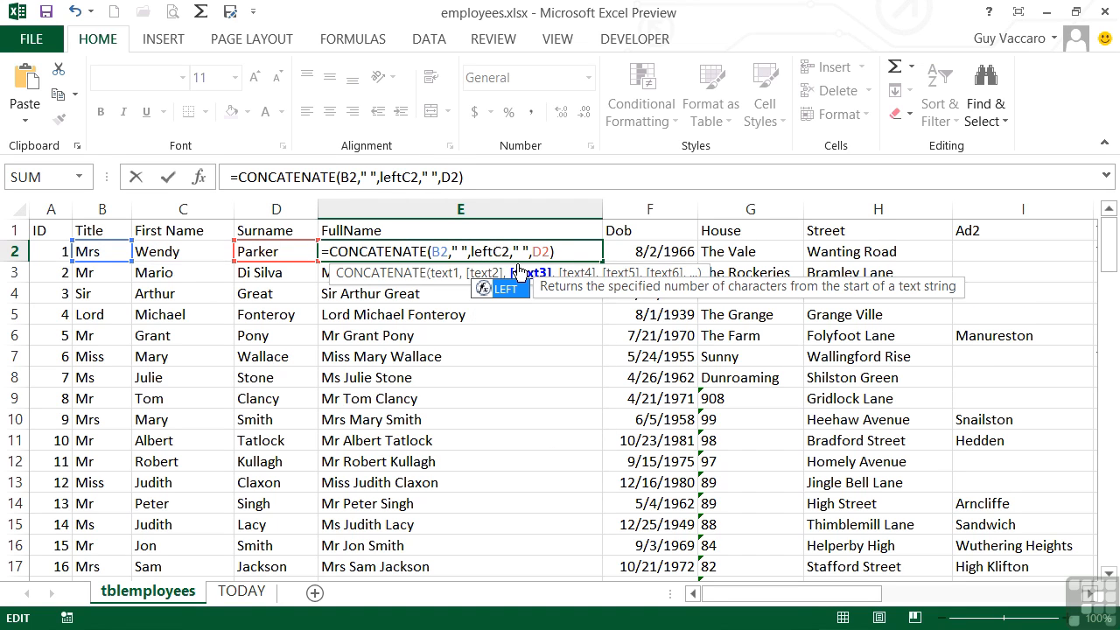
type("(")
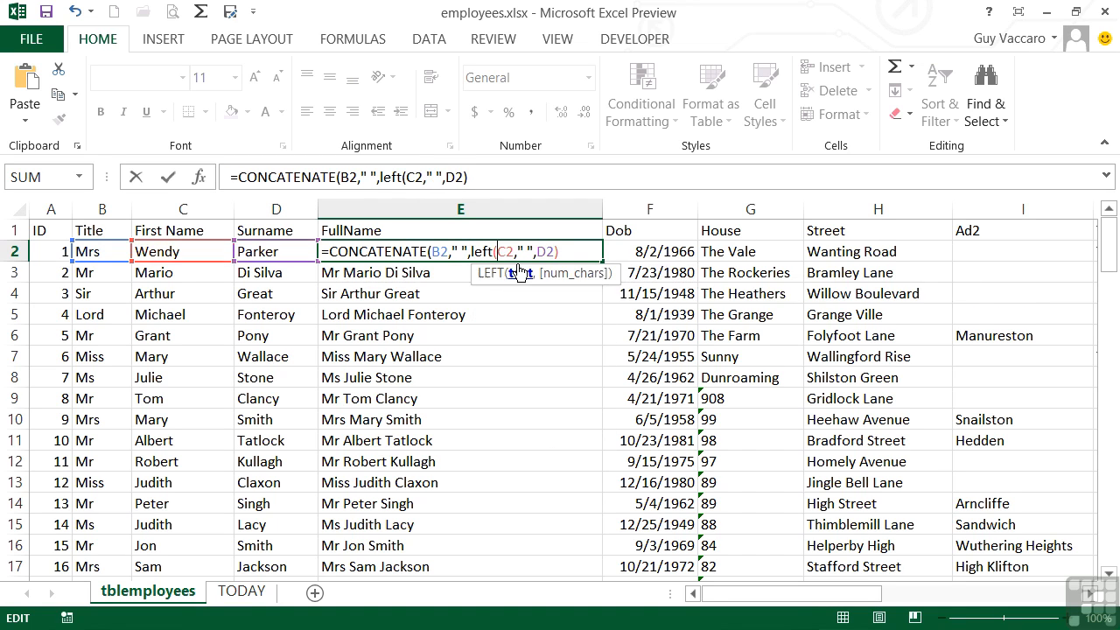
key("Right")
type(",")
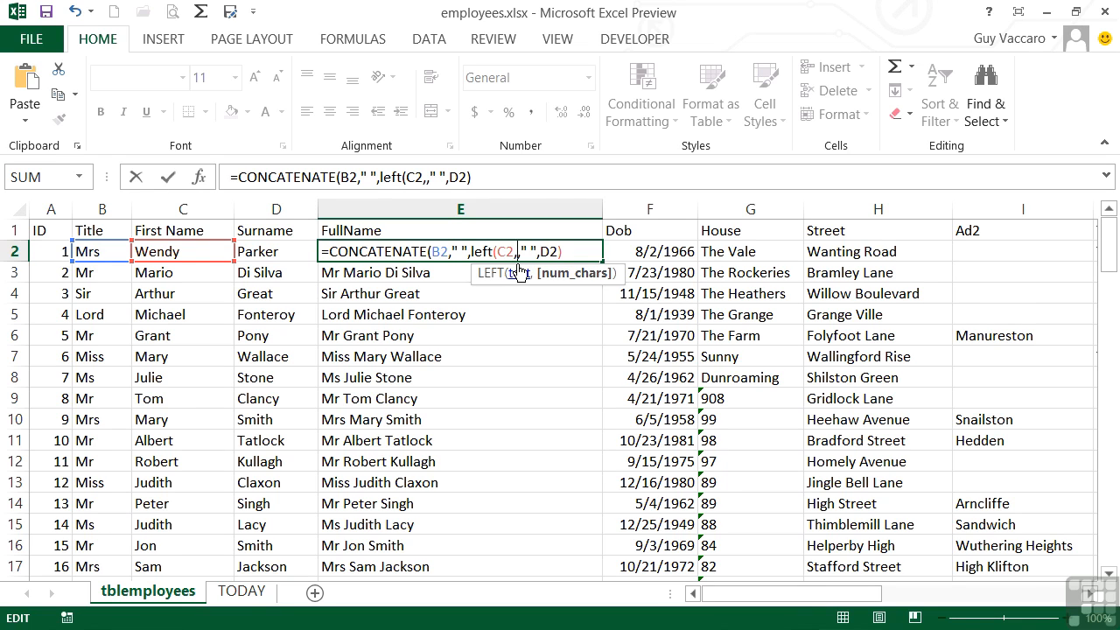
type("1)")
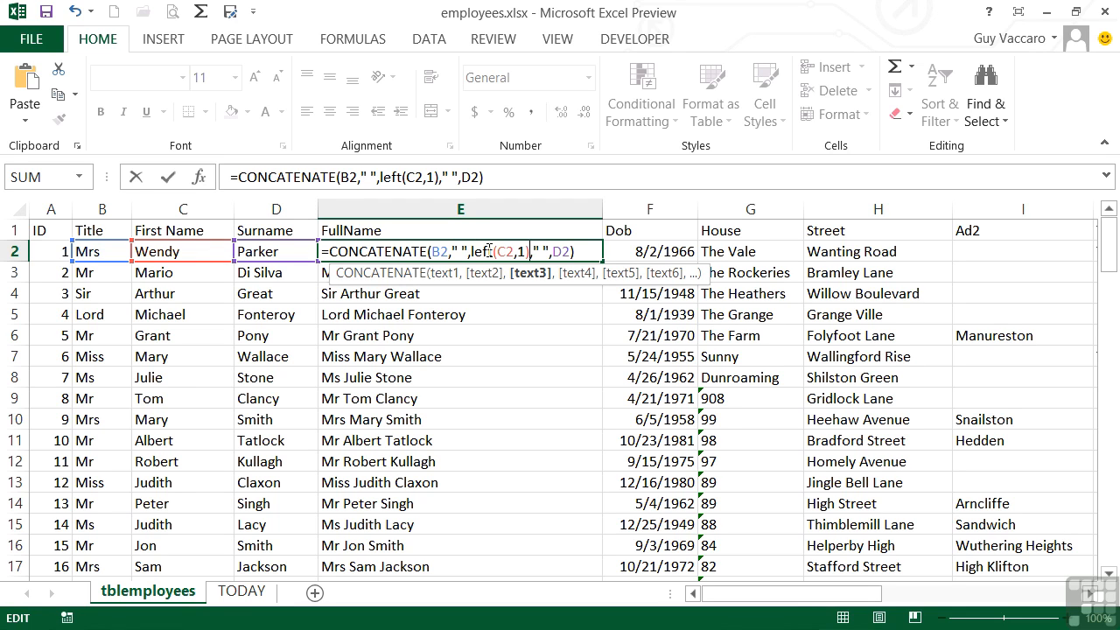
key("Return")
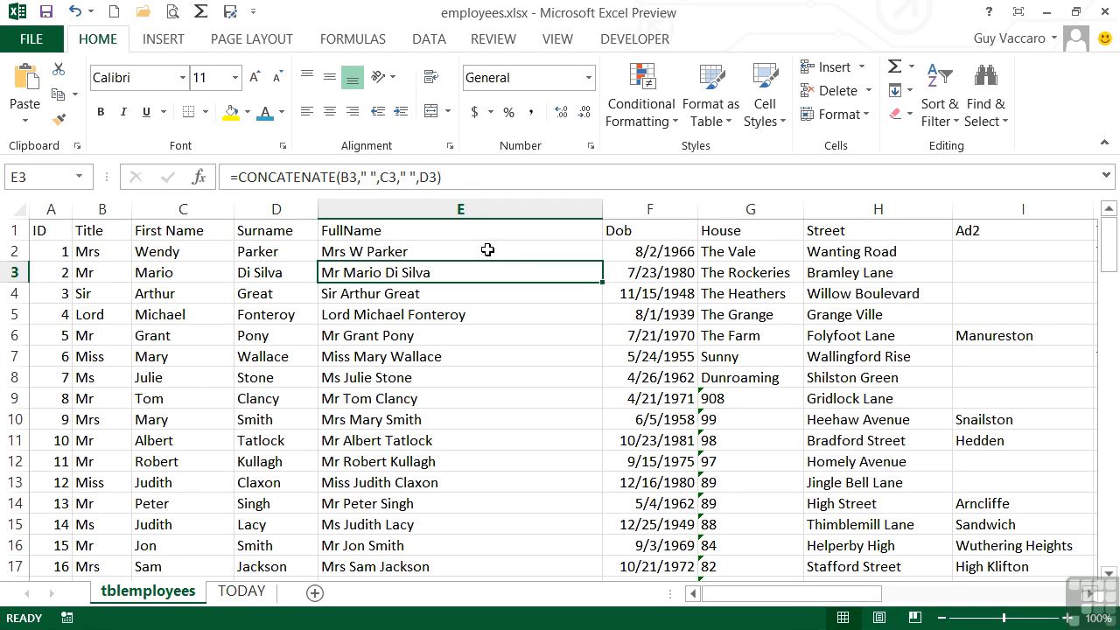
Fill the LEFT-based formula from E2 down the whole FullName column and inspect the LEFT part of the formula in E2.
left_click(354, 254)
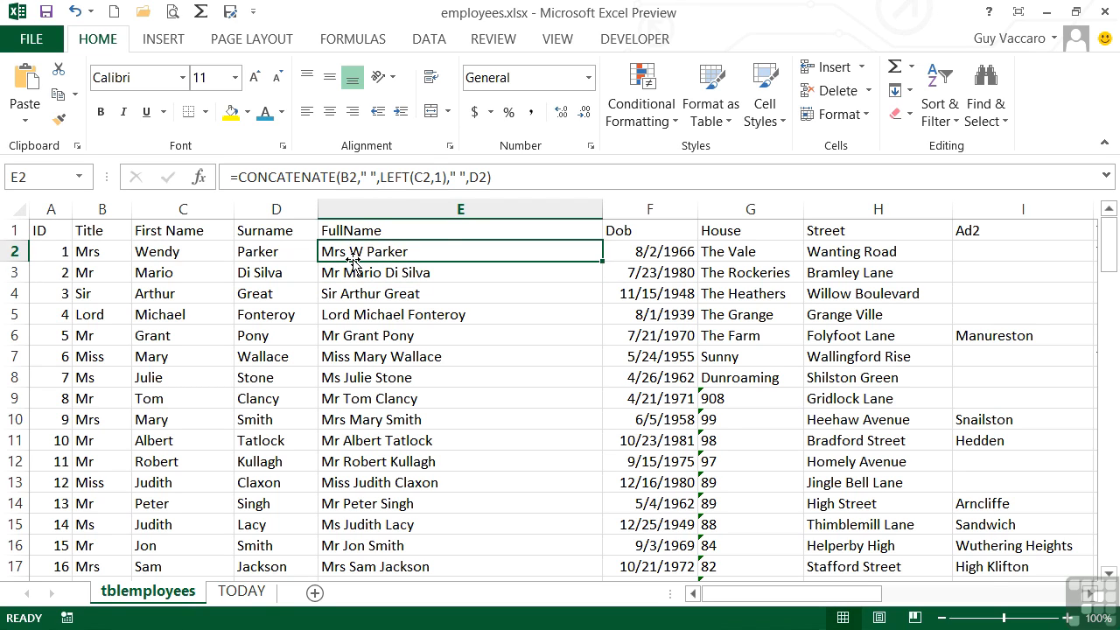
double_click(602, 261)
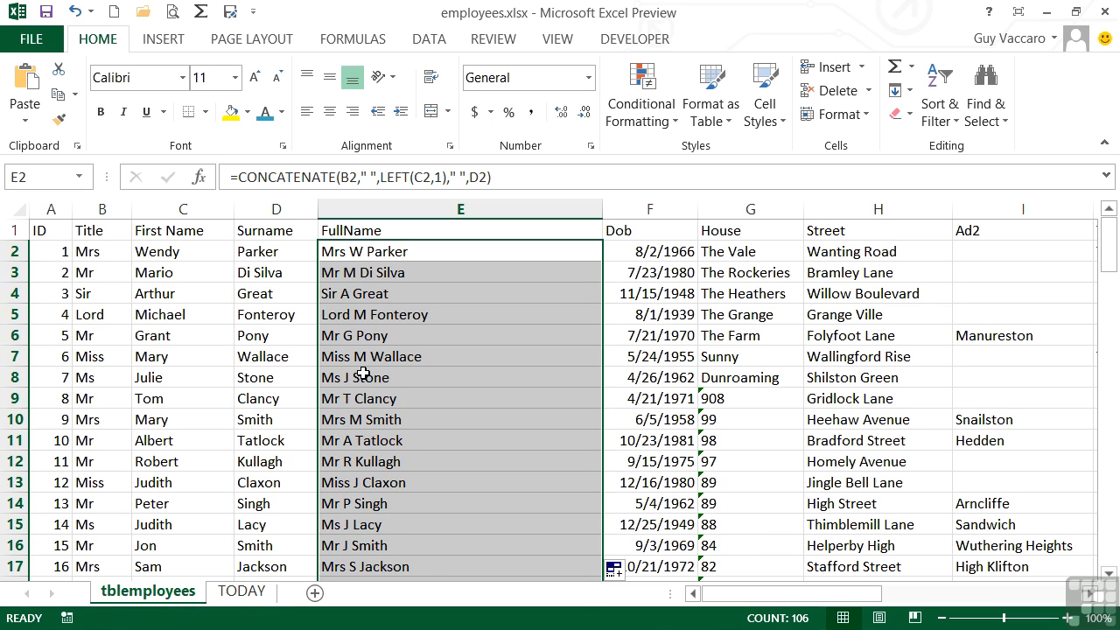
double_click(394, 252)
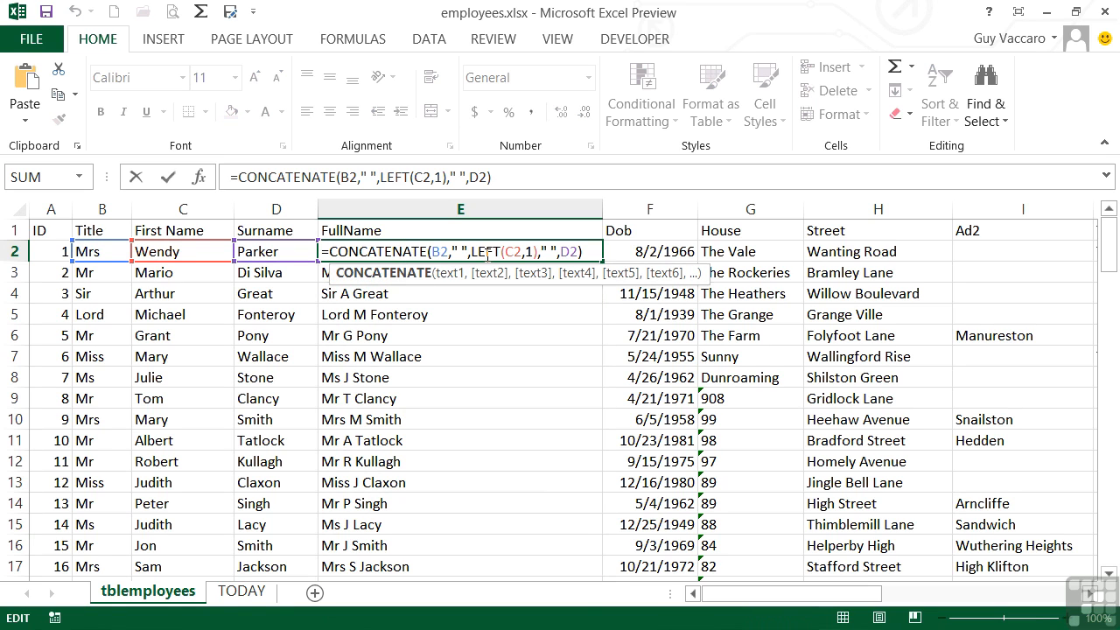
double_click(488, 253)
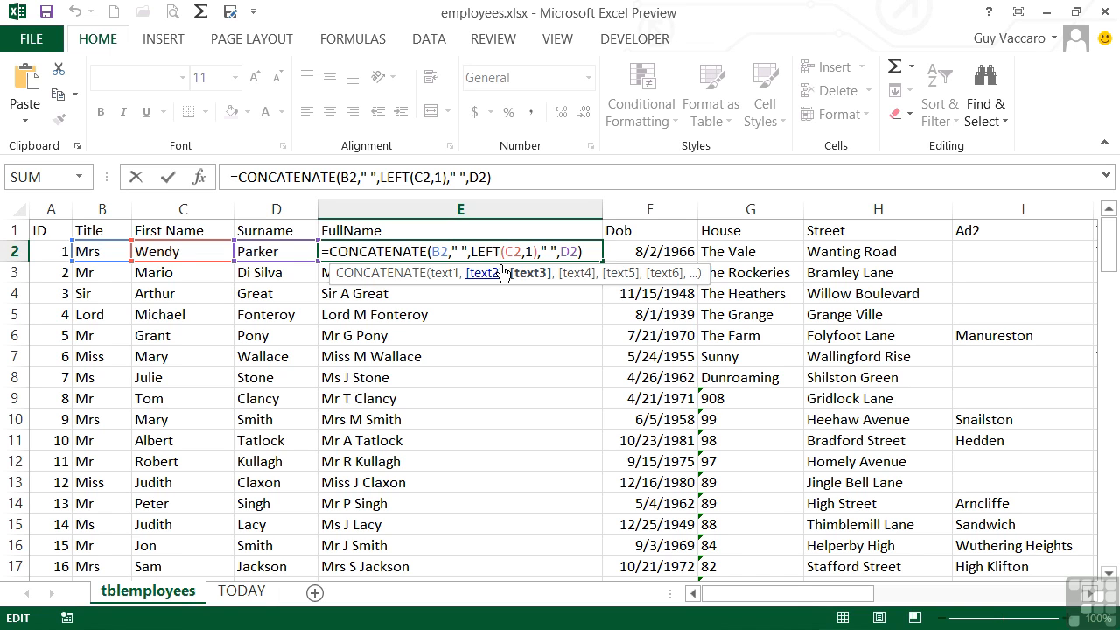
Insert a new column between Telephone and Fax and give it the header Last 4 Digits in N1.
key("Tab")
key("Tab")
key("Tab")
key("Tab")
key("Tab")
key("Tab")
key("Tab")
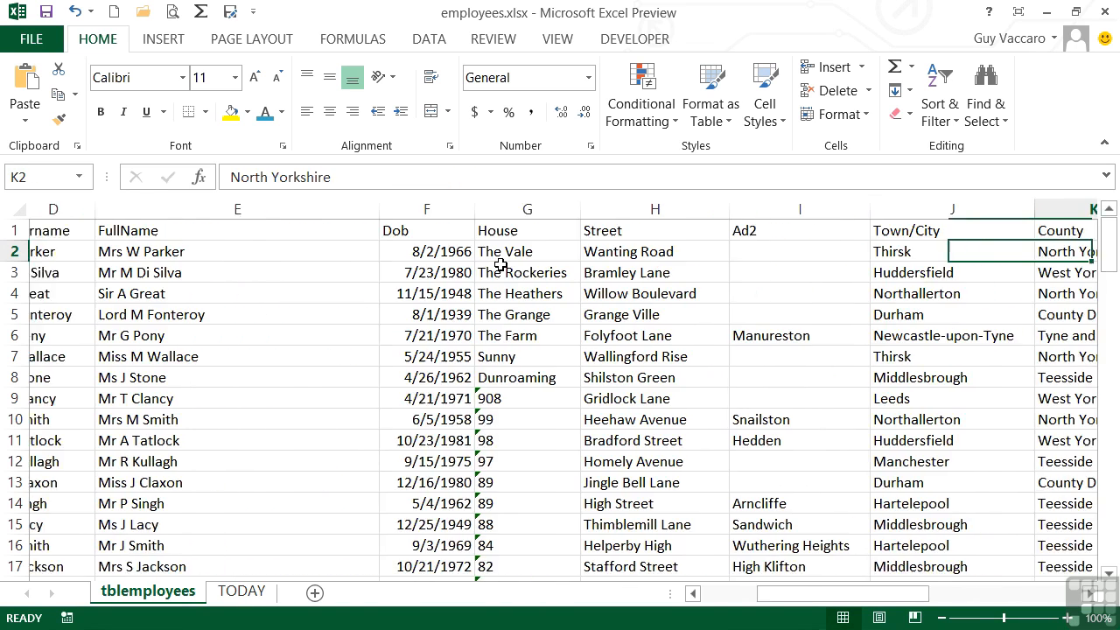
key("Tab")
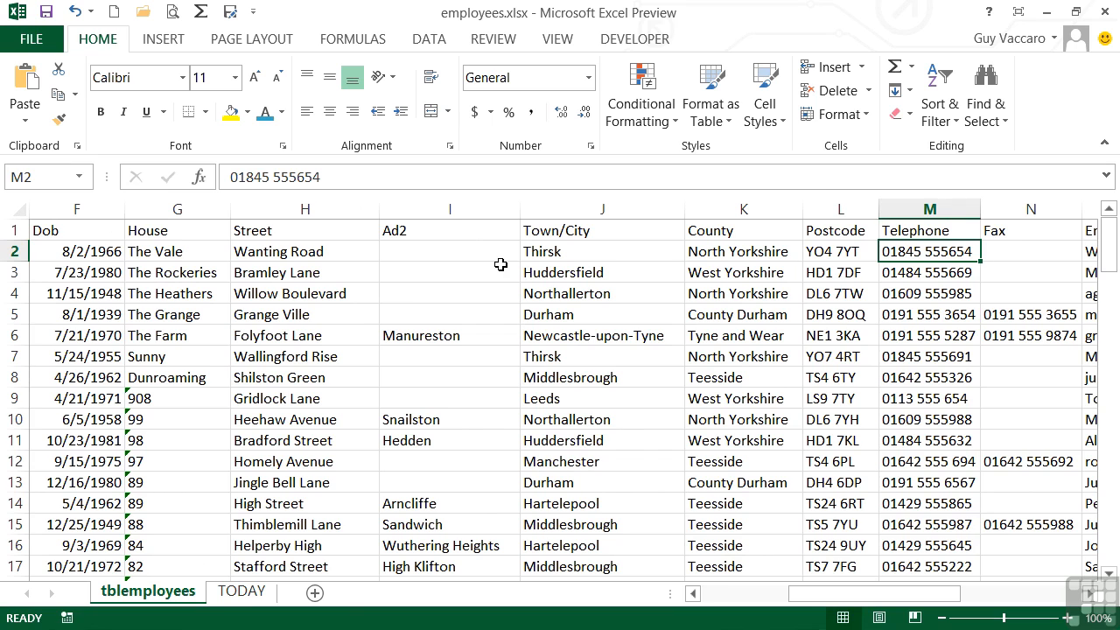
right_click(1006, 211)
left_click(962, 365)
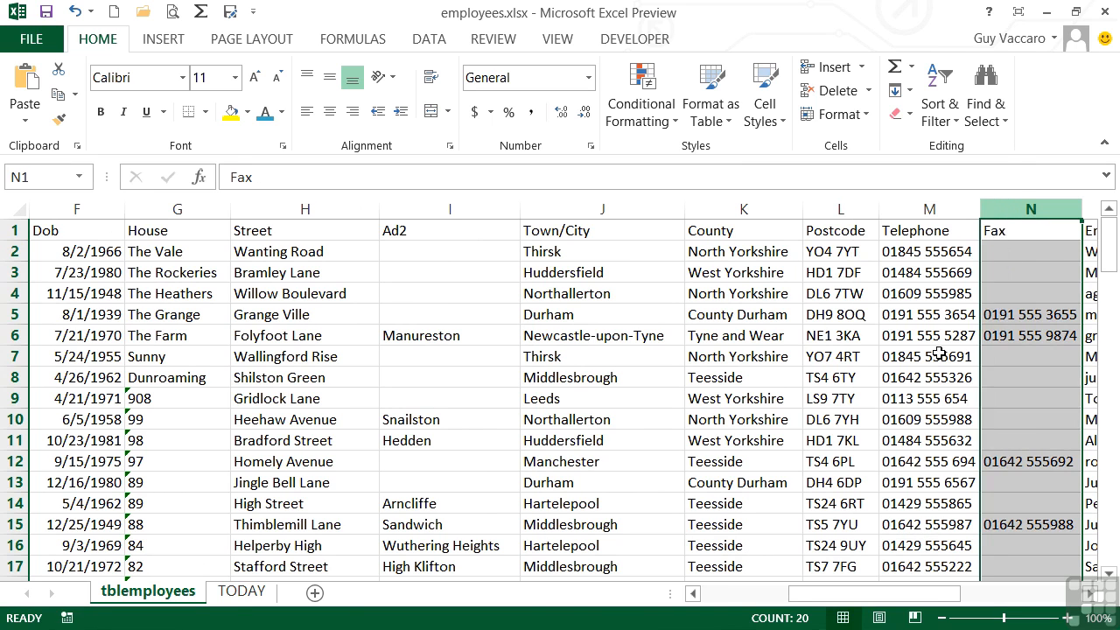
left_click(1003, 229)
type("Last 4 Digits")
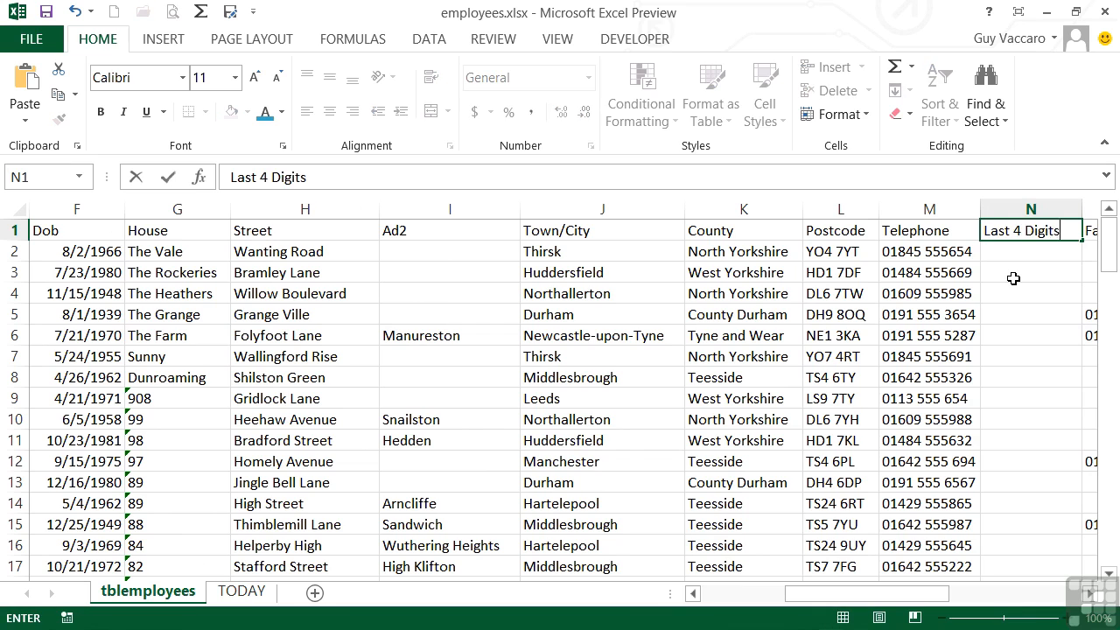
key("Return")
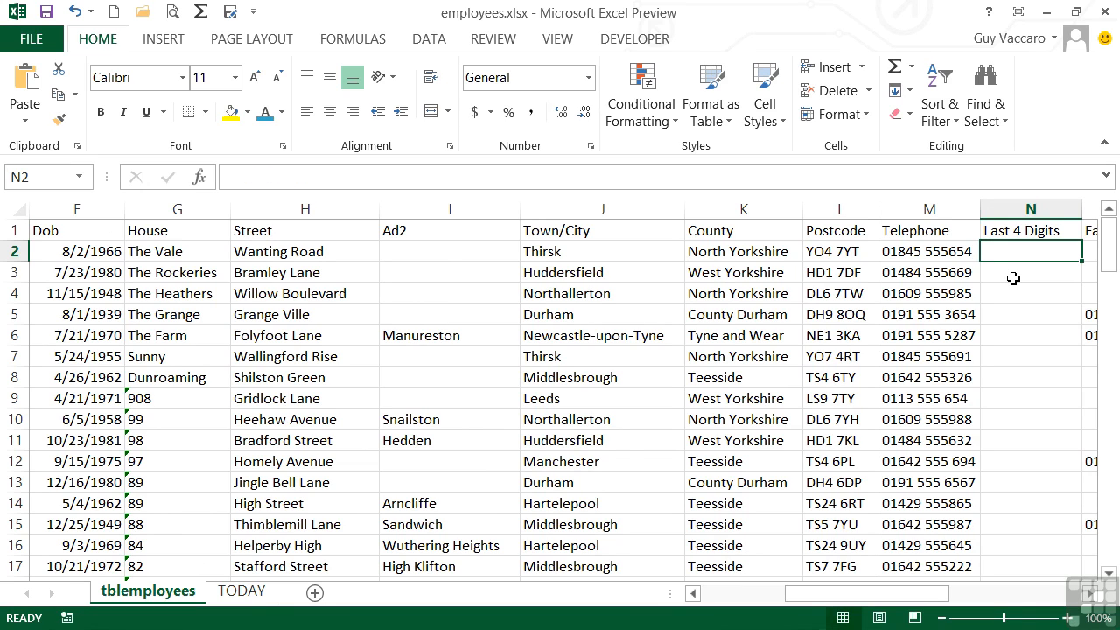
Extract the last four characters of the telephone number in cell N2 with the formula =RIGHT(M2,4).
type("=right")
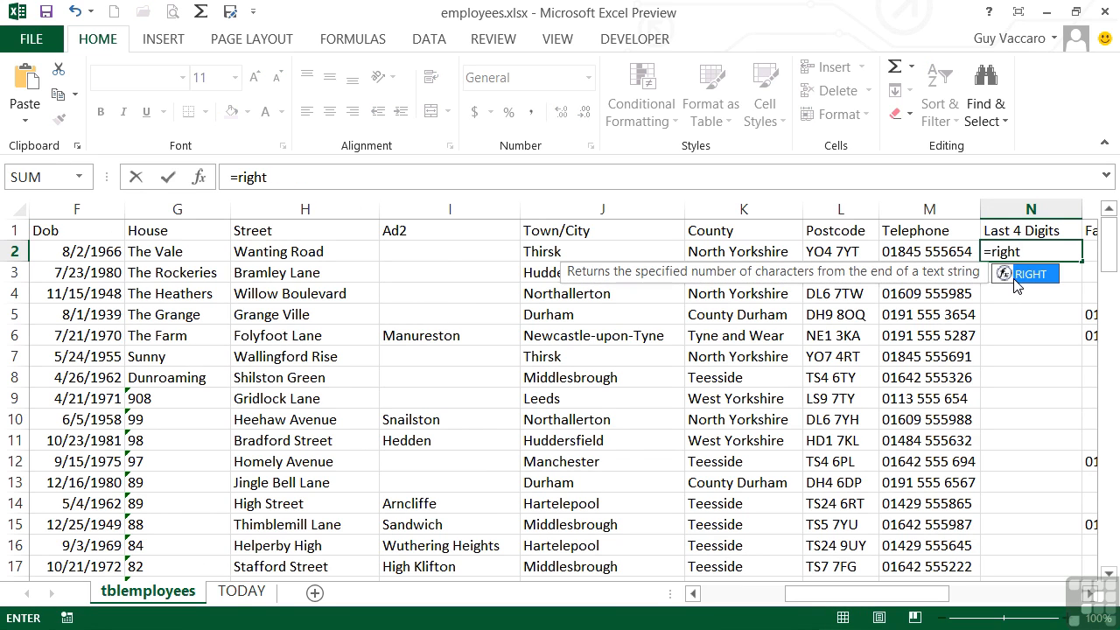
type("(")
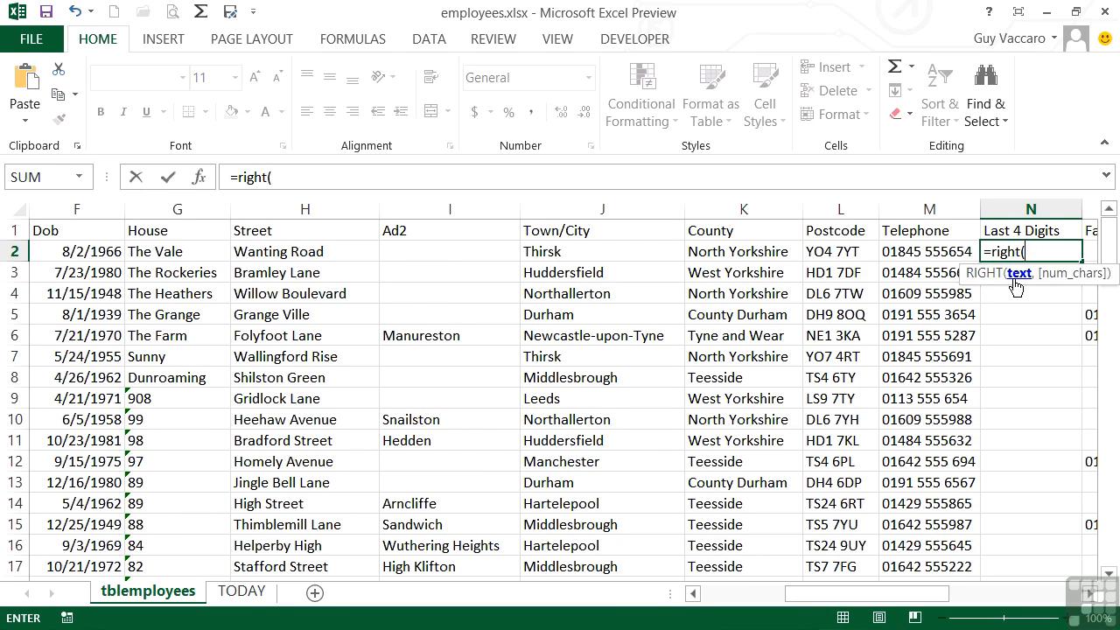
left_click(936, 250)
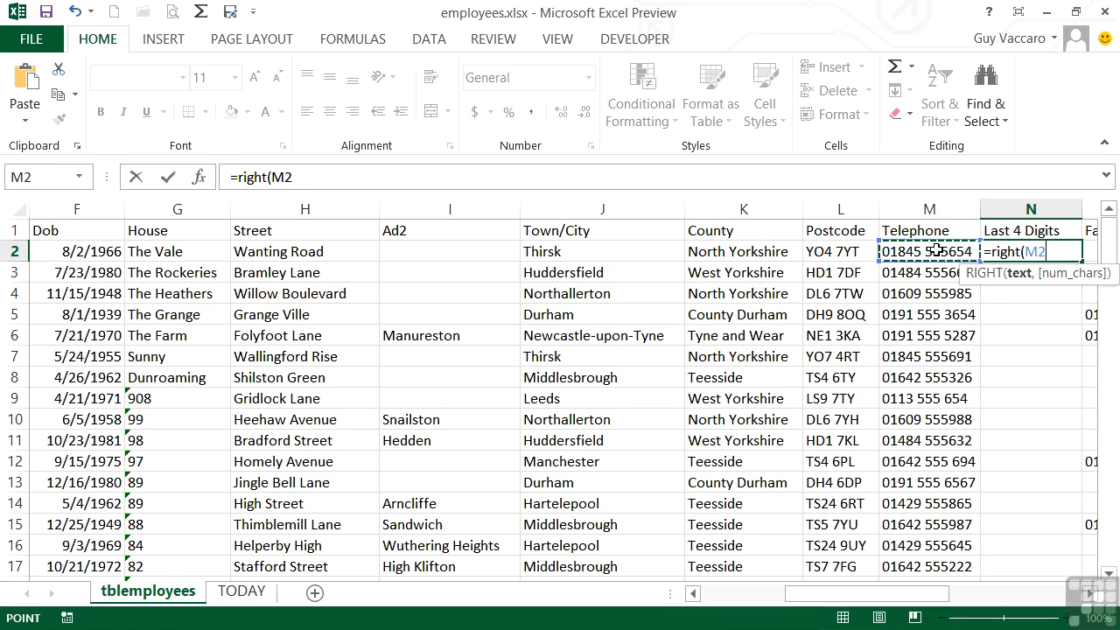
type(",4)")
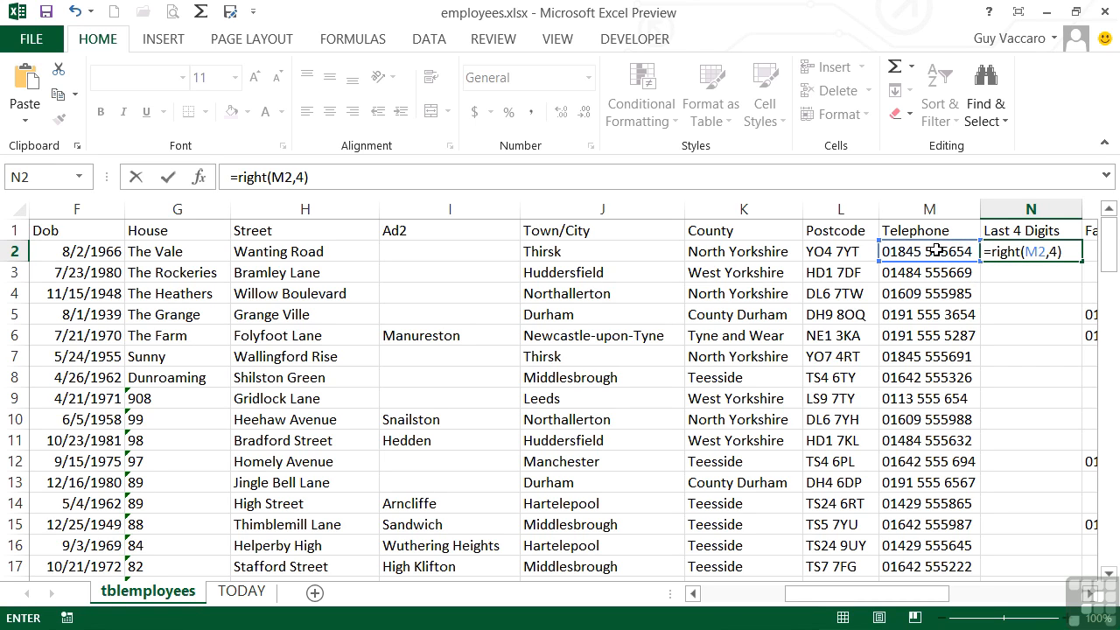
key("Return")
key("Up")
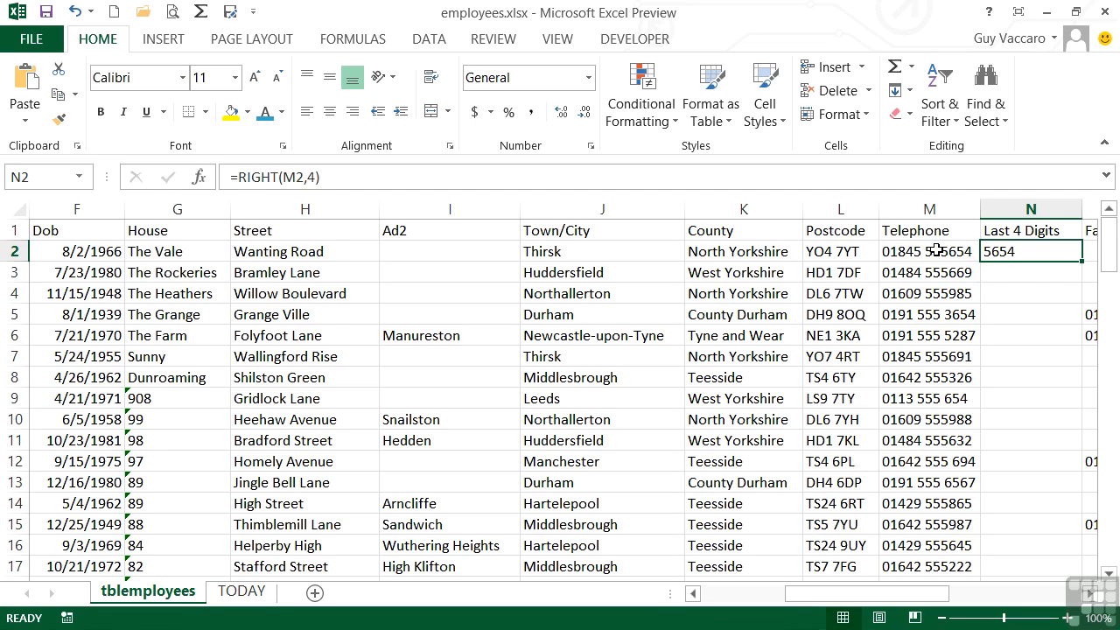
Fill the RIGHT formula from N2 down the whole Last 4 Digits column and look through the copied results.
double_click(1083, 263)
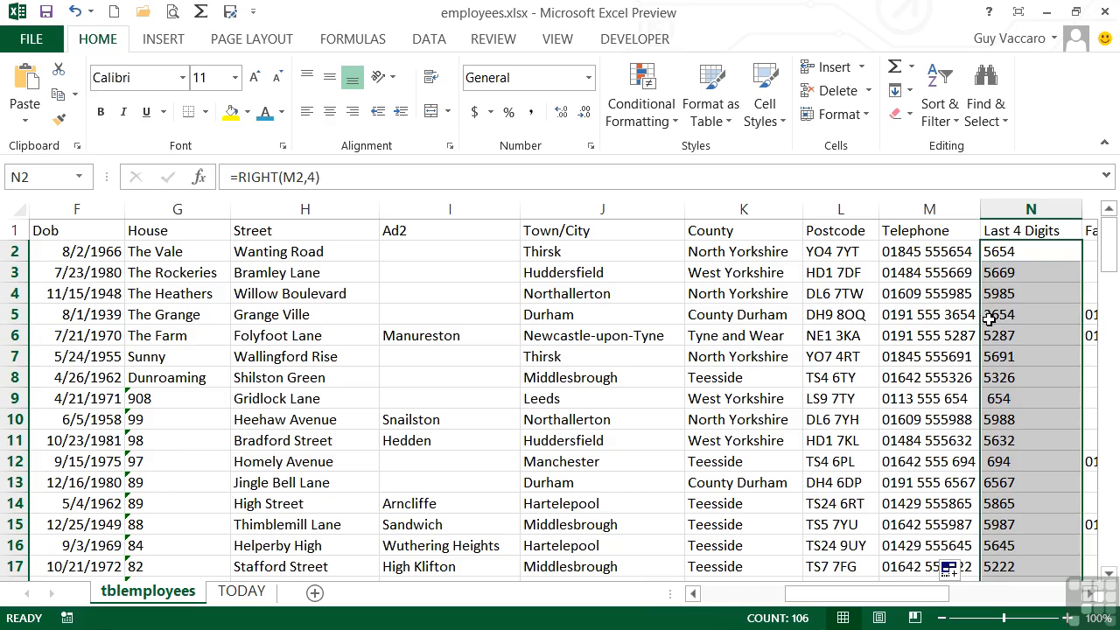
scroll(1033, 335, "down", 1)
scroll(1032, 335, "down", 7)
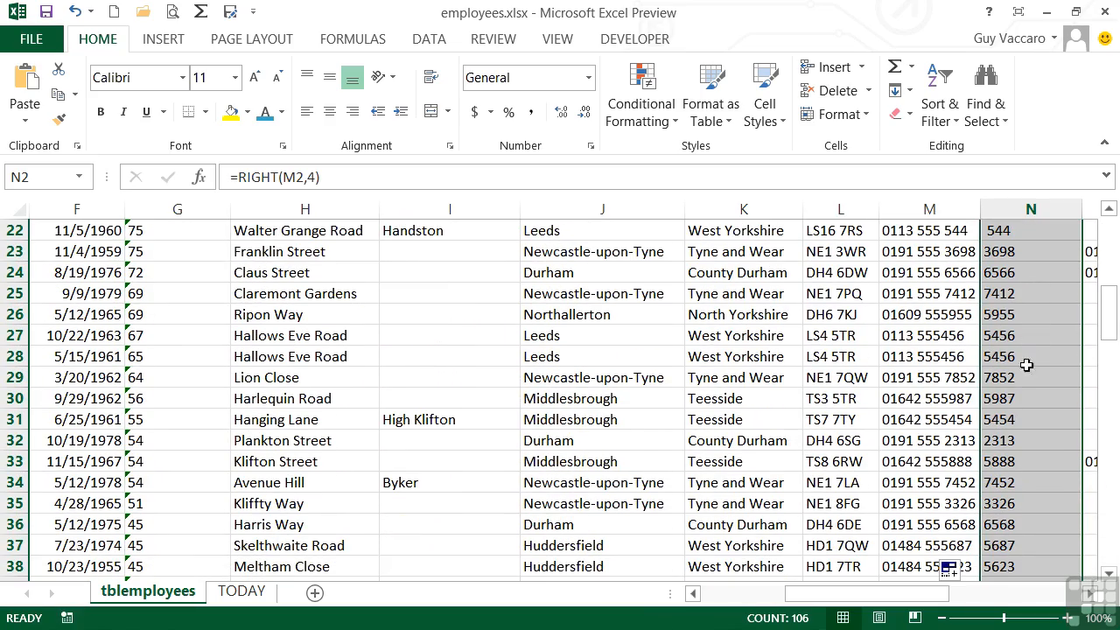
scroll(1011, 397, "down", 12)
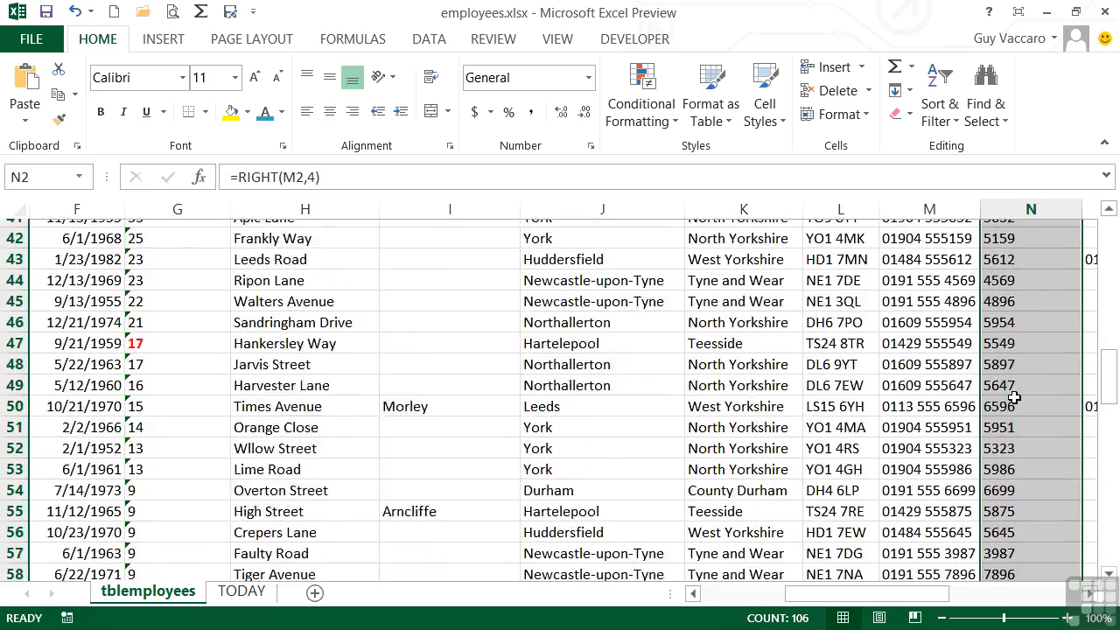
scroll(1013, 398, "up", 19)
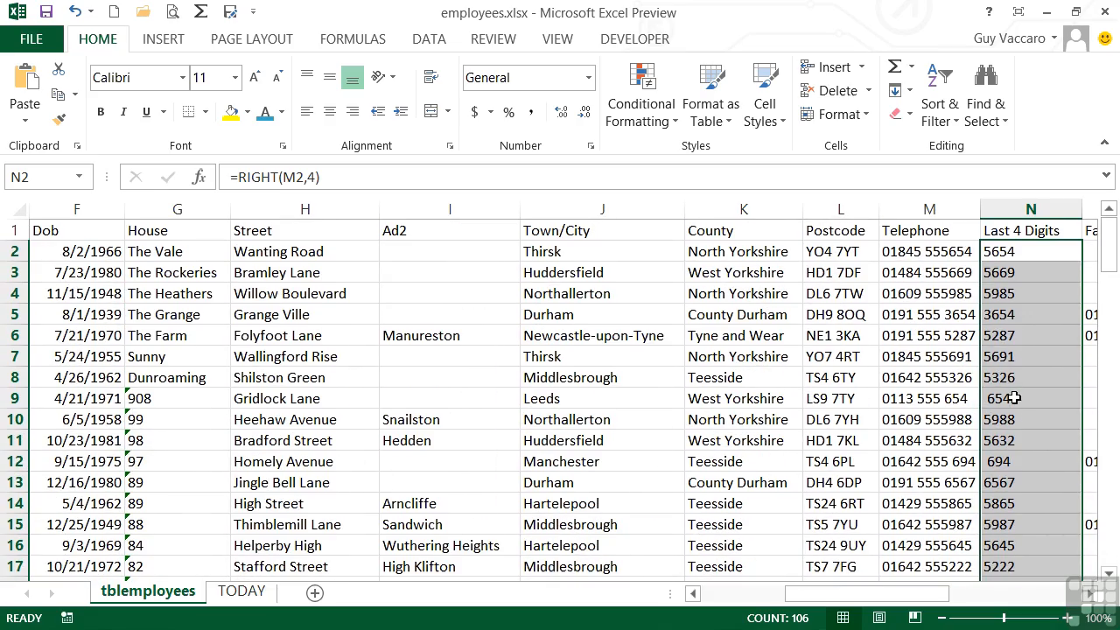
Insert a new column between Last 4 Digits and Fax and give it the header Length in O1.
scroll(936, 452, "right", 3)
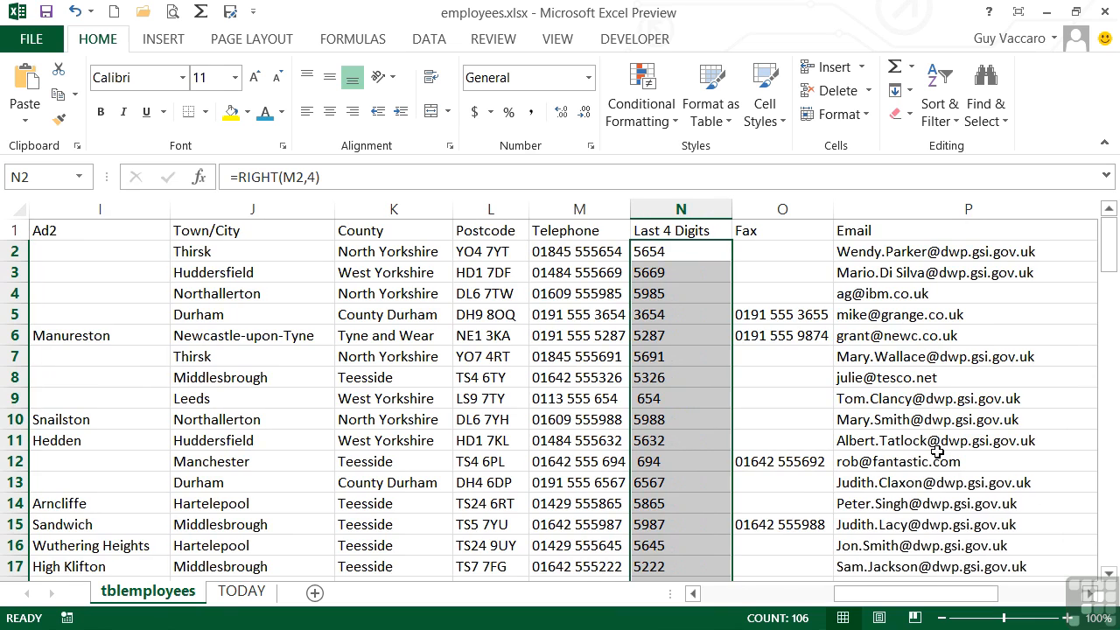
left_click(780, 212)
right_click(781, 214)
left_click(848, 357)
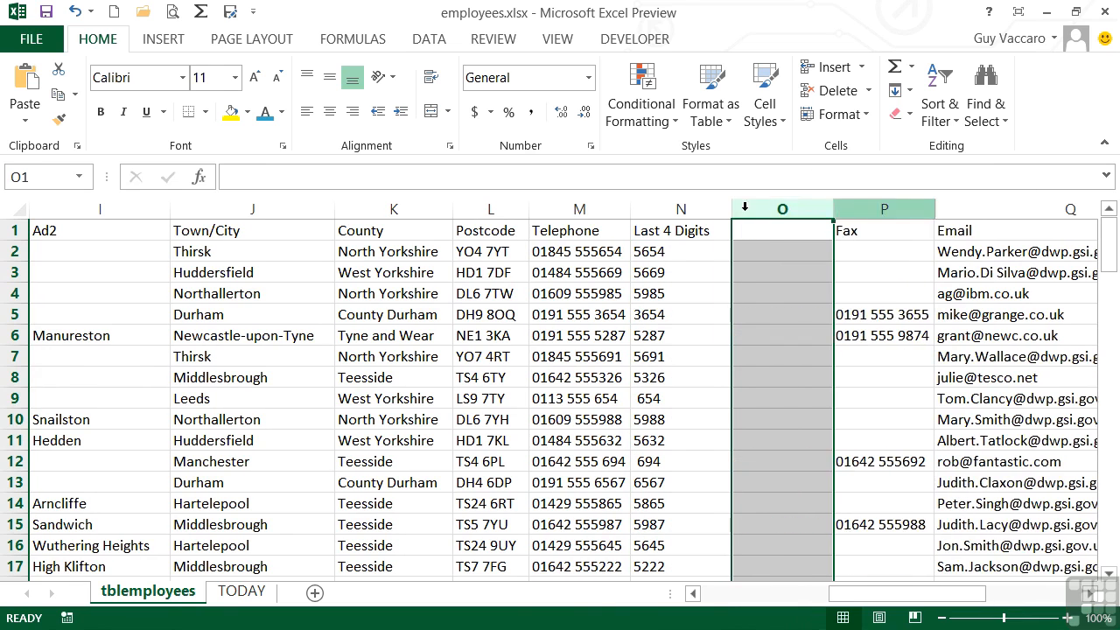
left_click(759, 234)
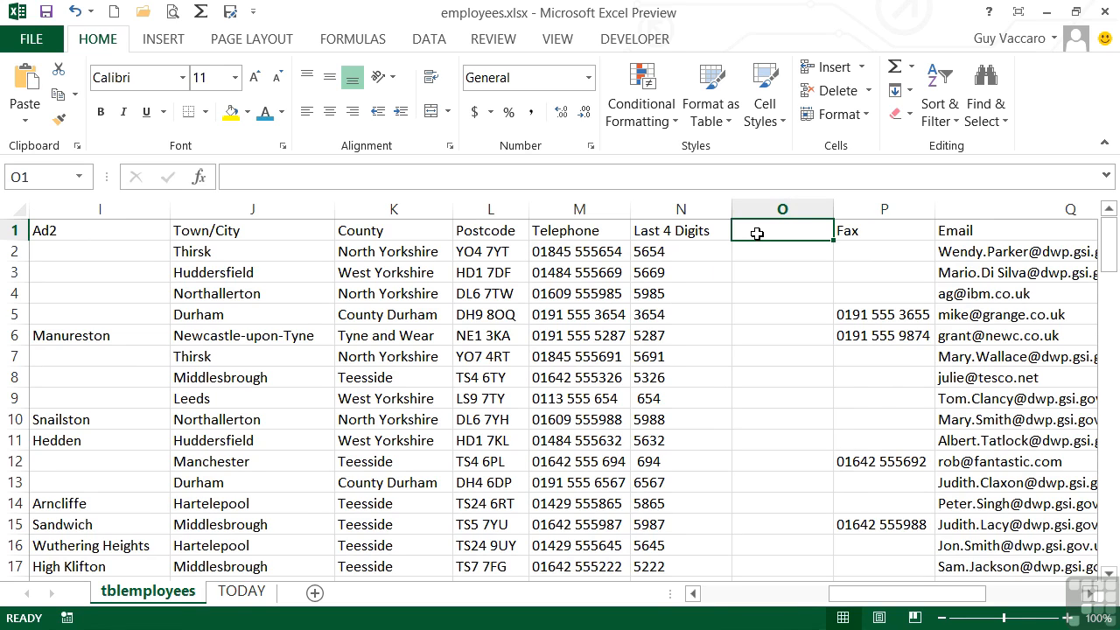
type("Length")
key("Return")
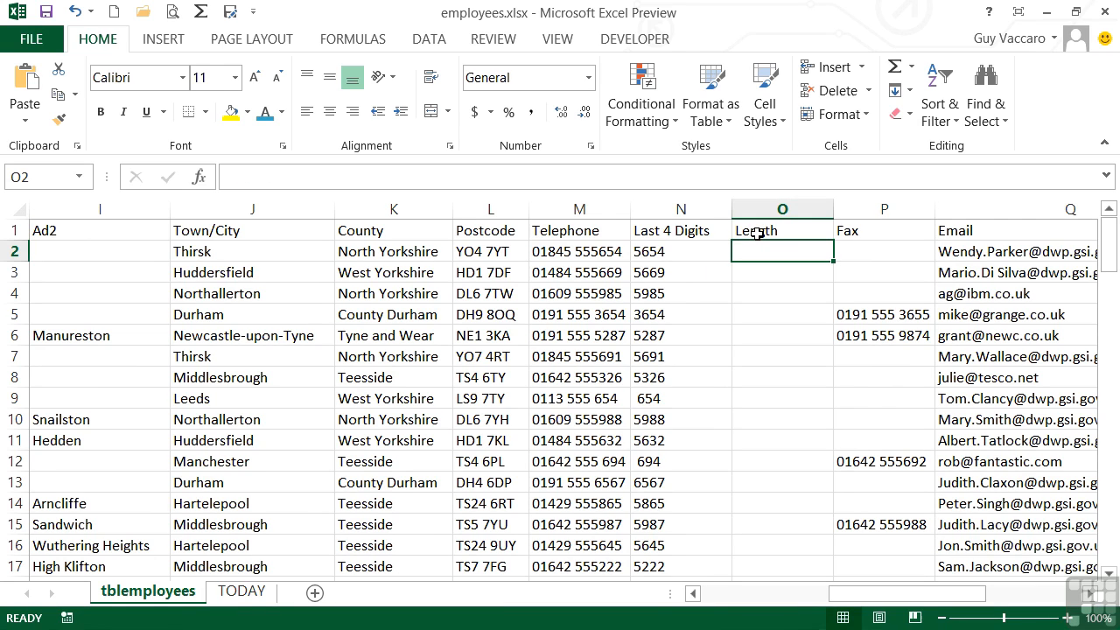
Count the characters of the telephone number in cell O2 with the formula =LEN(M2).
type("=l")
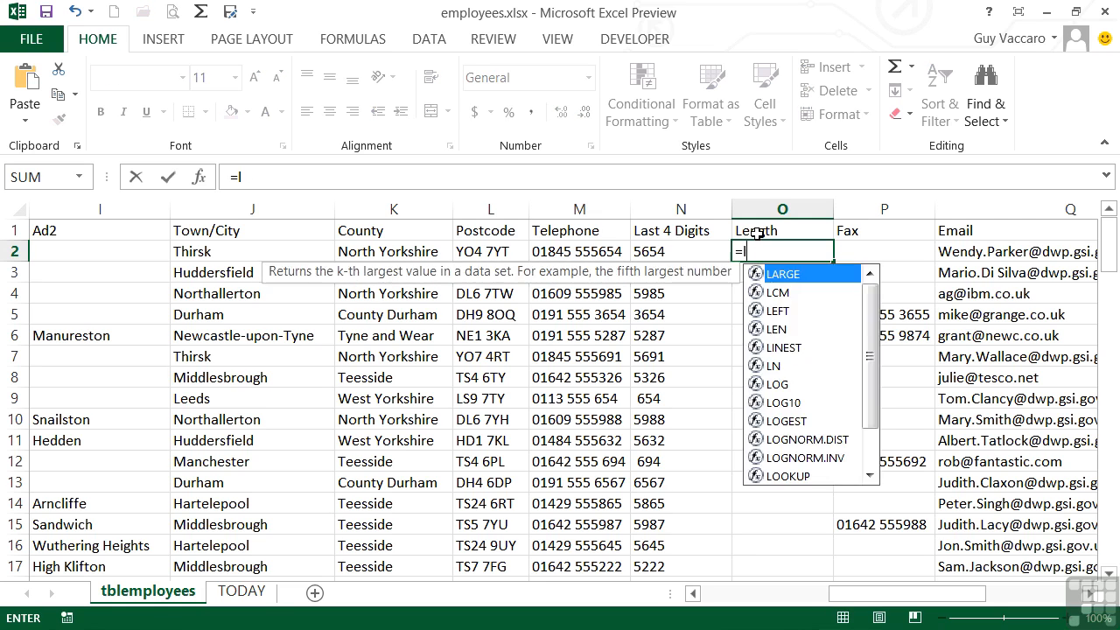
type("en(")
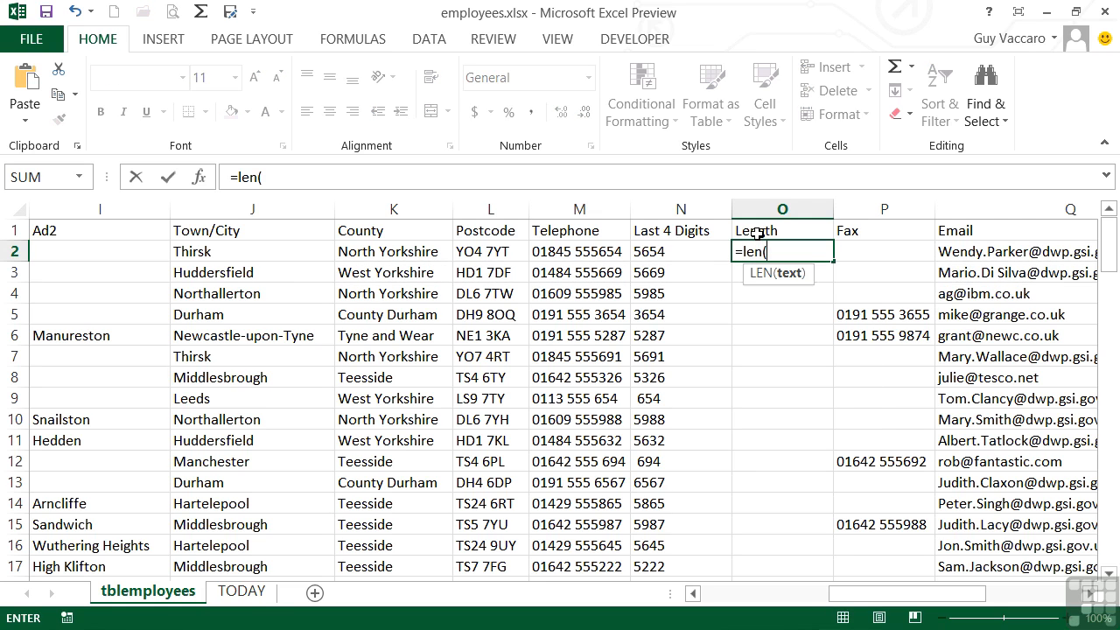
left_click(599, 252)
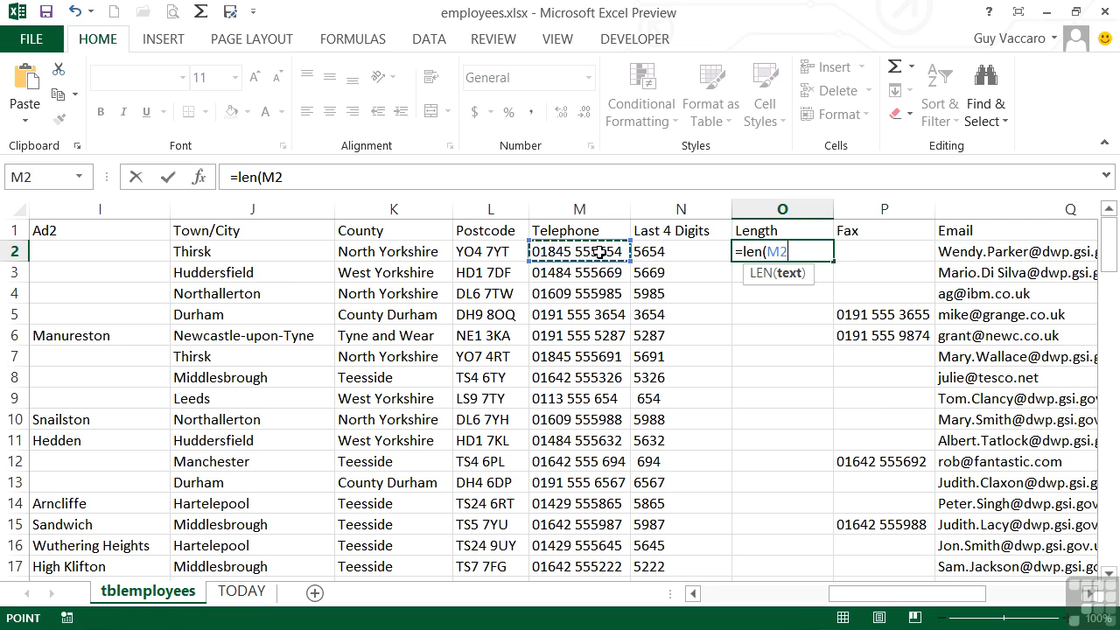
type(")")
key("Return")
key("Up")
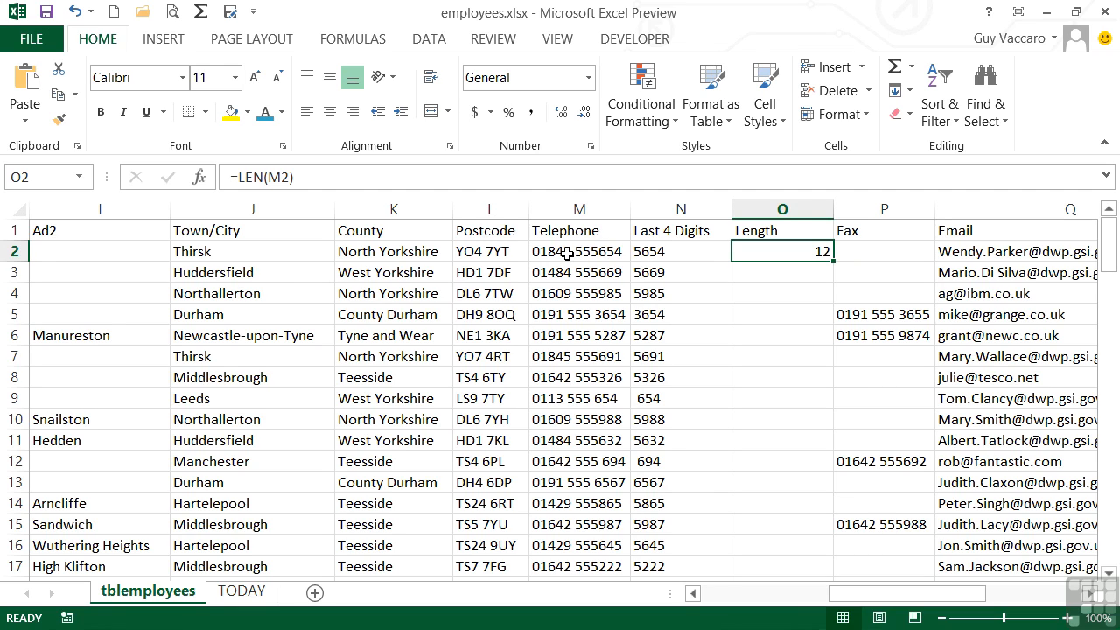
Fill the LEN formula from O2 down the whole Length column and look through the copied results.
double_click(833, 264)
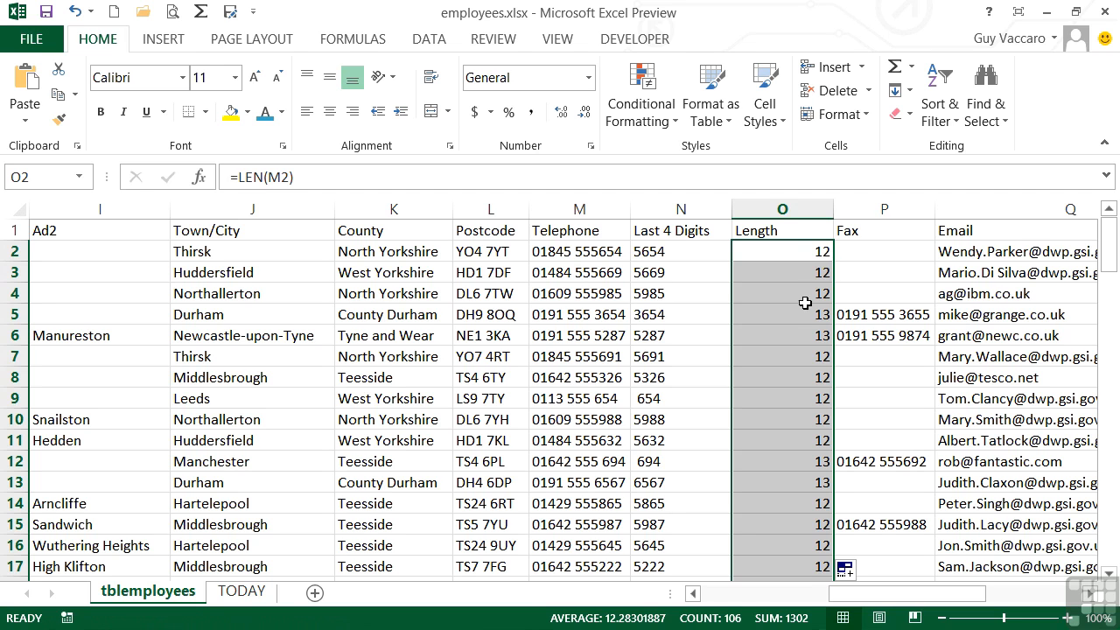
scroll(786, 337, "down", 5)
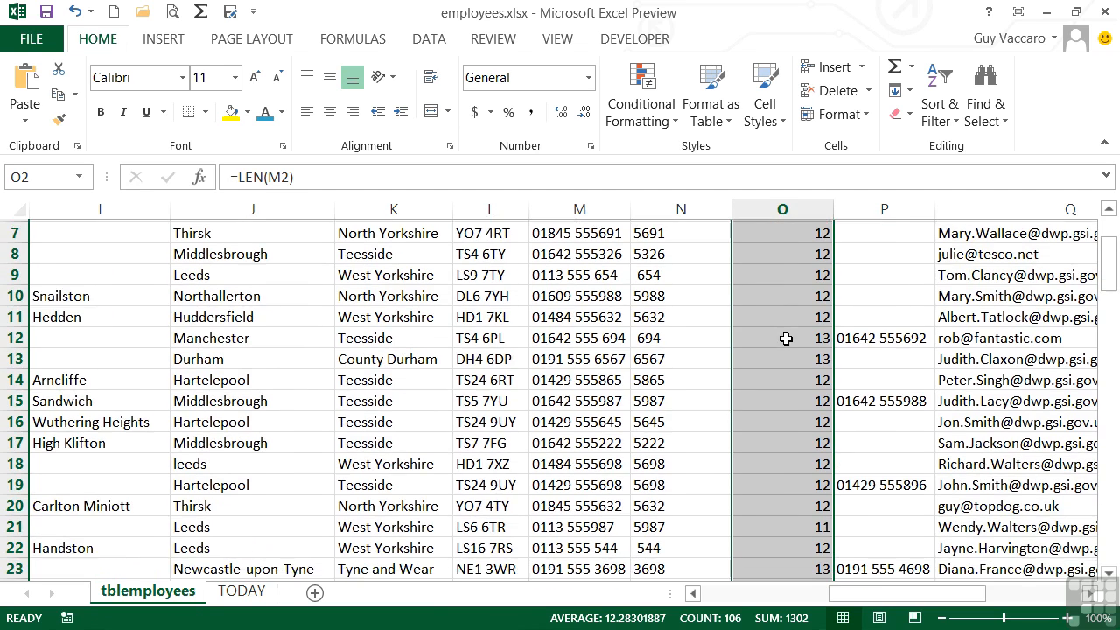
scroll(786, 339, "down", 4)
scroll(785, 338, "up", 9)
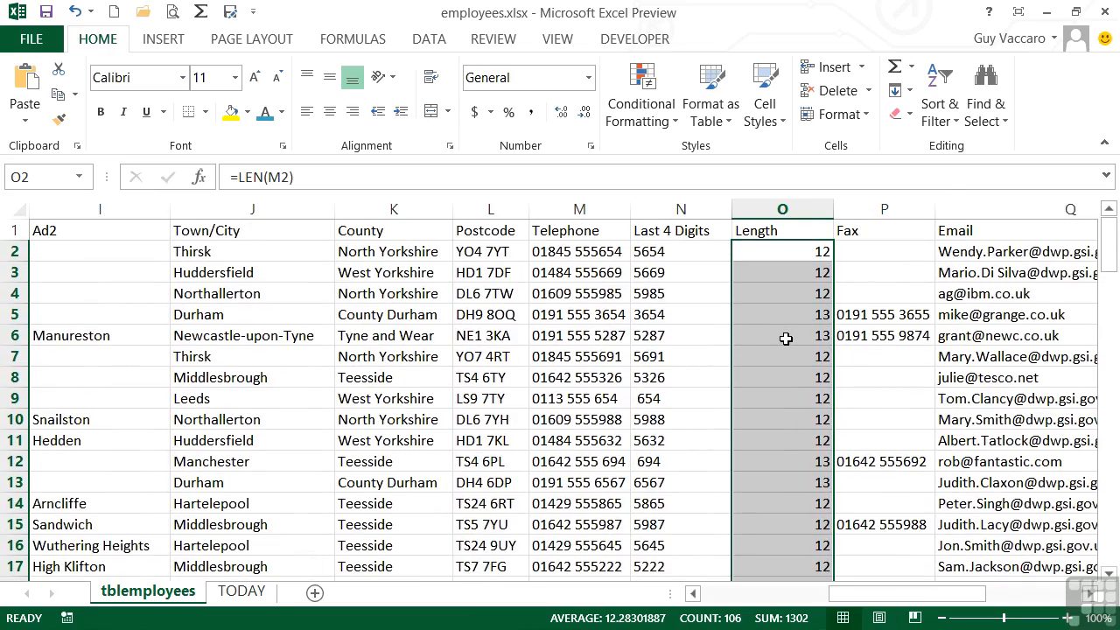